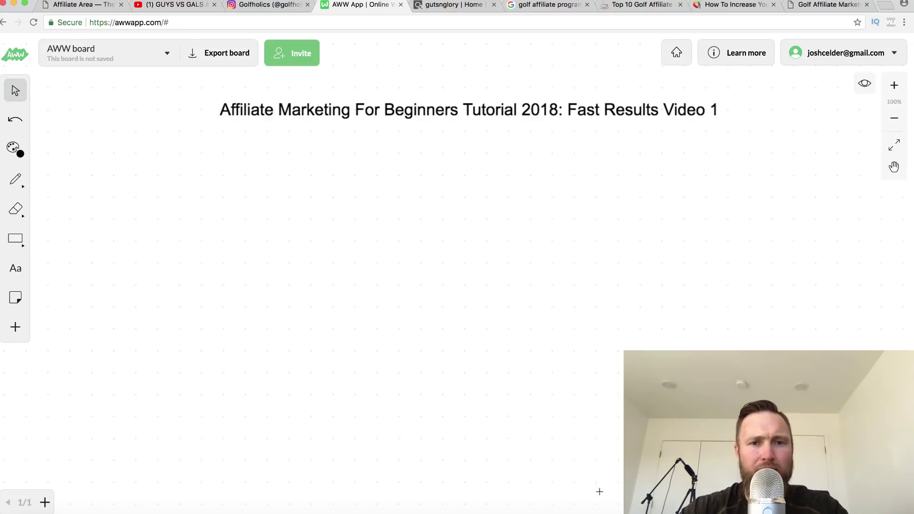
# Step: With the Text tool, start a text box below the title for '1. Pick A Product (Niche)'
pyautogui.click(16, 269)
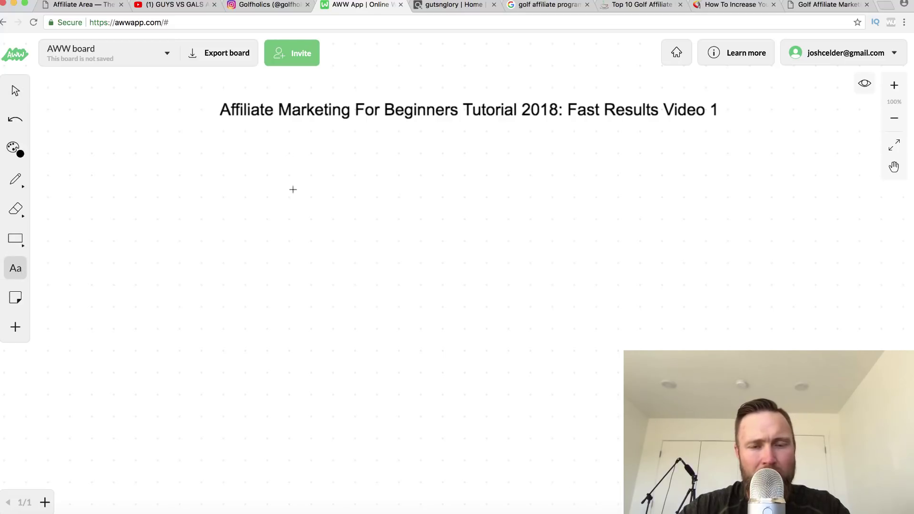
pyautogui.click(368, 156)
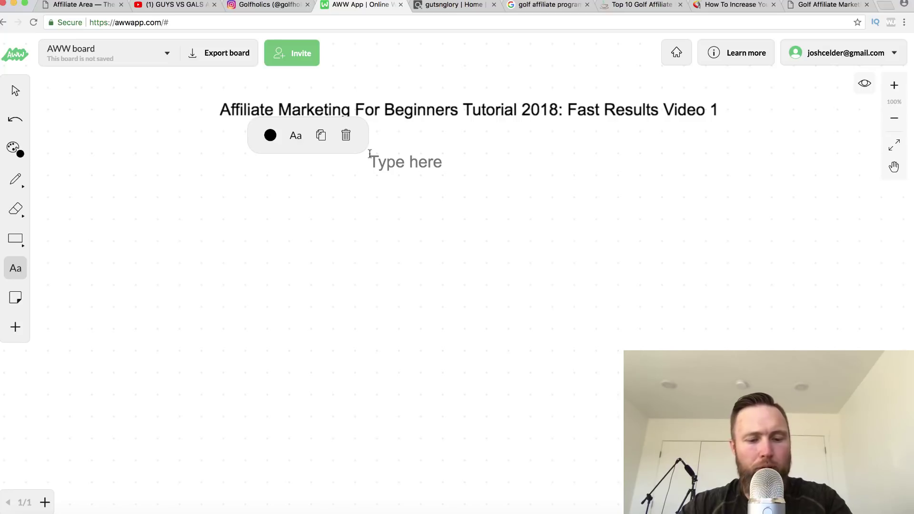
pyautogui.write('1. Pick A Product (')
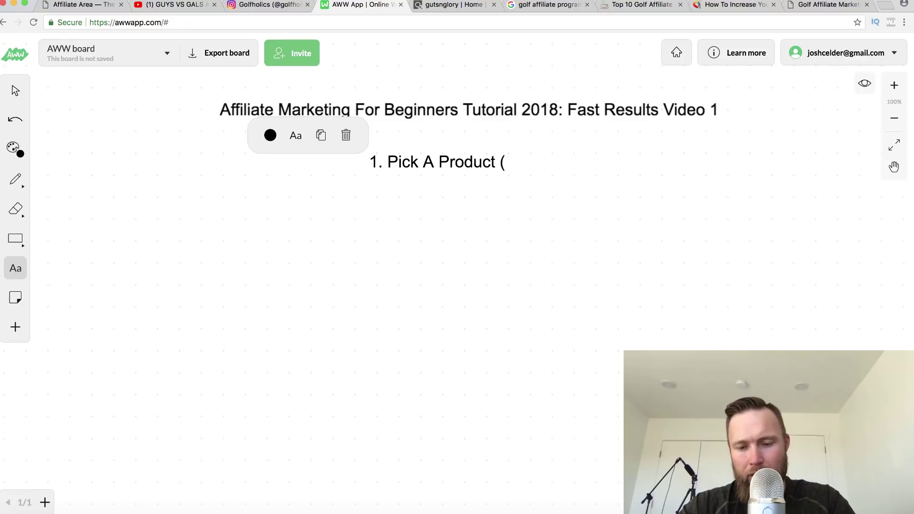
pyautogui.write('Niche)')
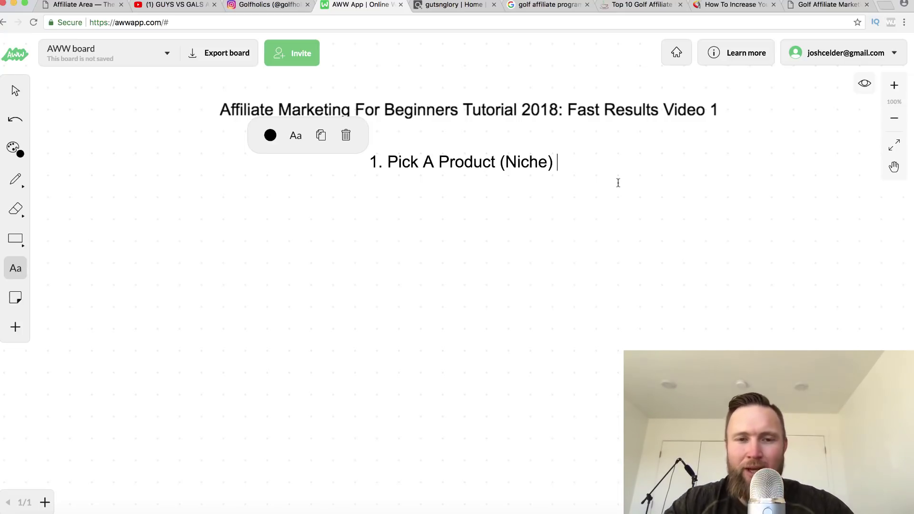
pyautogui.click(472, 9)
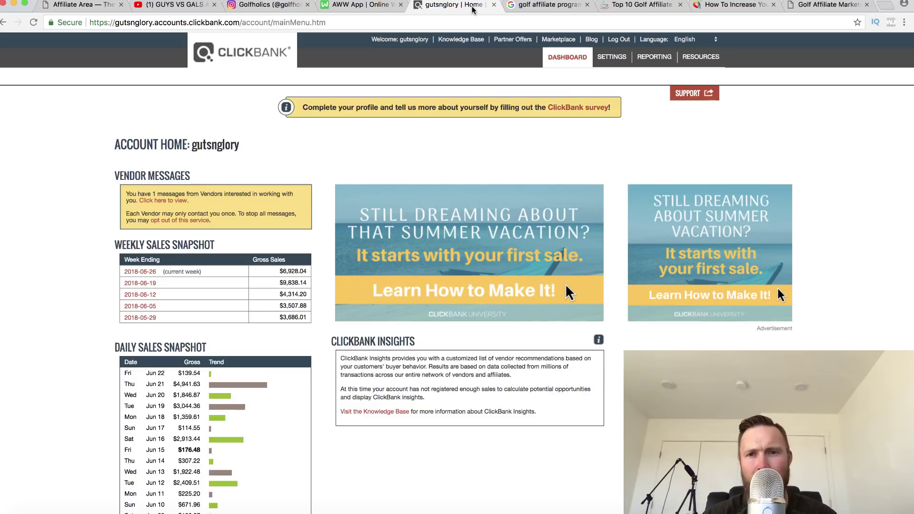
pyautogui.click(457, 22)
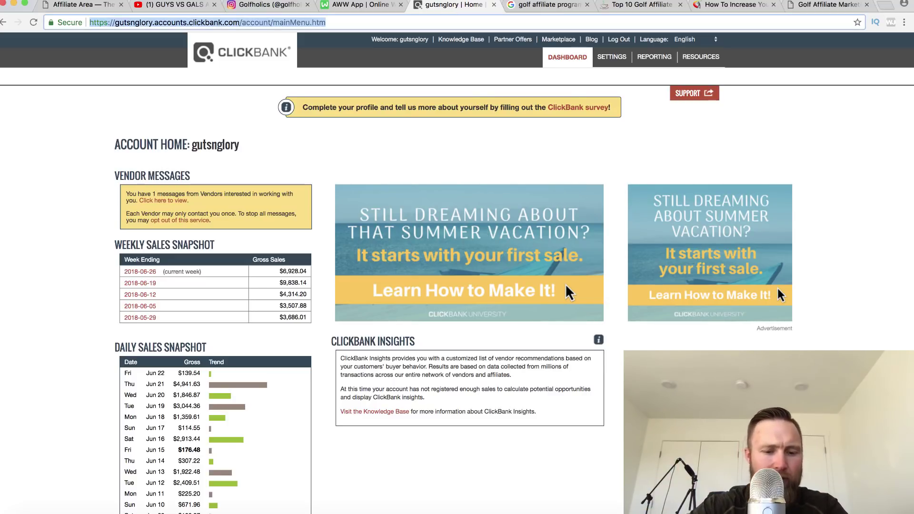
pyautogui.write('clickbank.com')
pyautogui.press('Return')
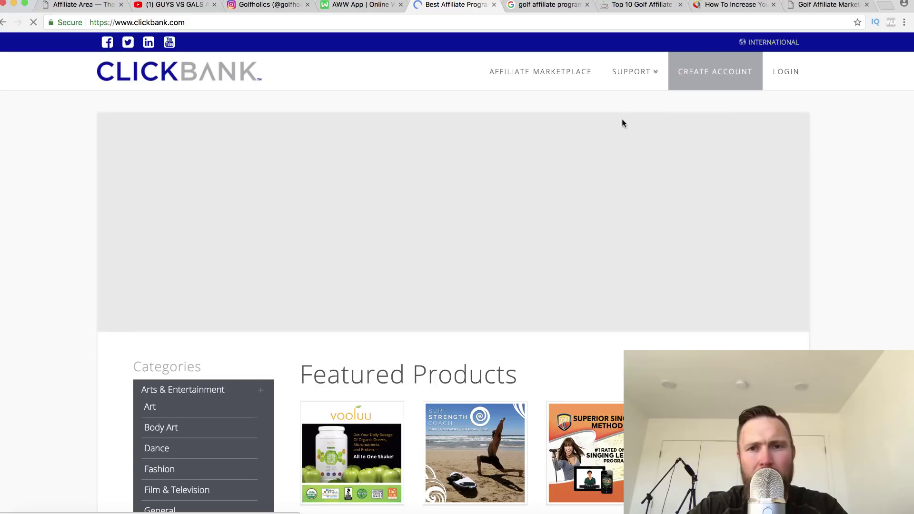
pyautogui.click(714, 71)
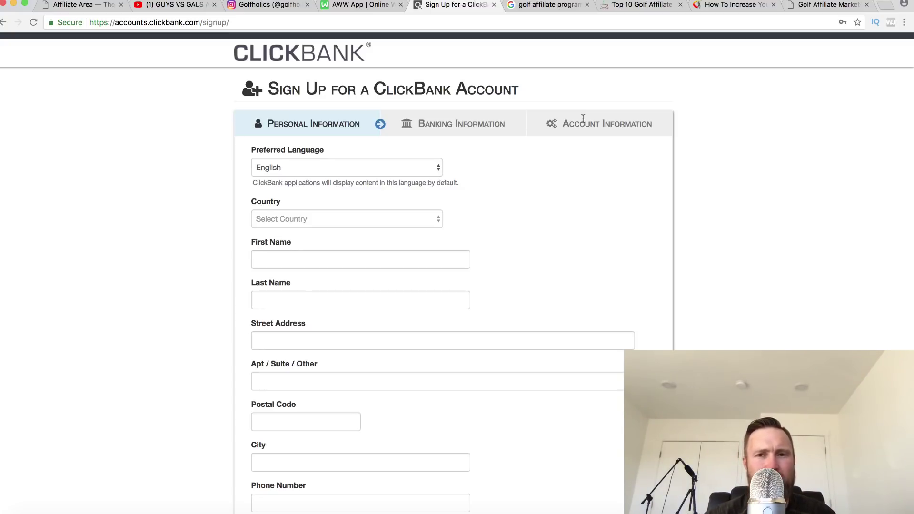
pyautogui.click(413, 23)
pyautogui.write('clickbank.com')
pyautogui.press('Return')
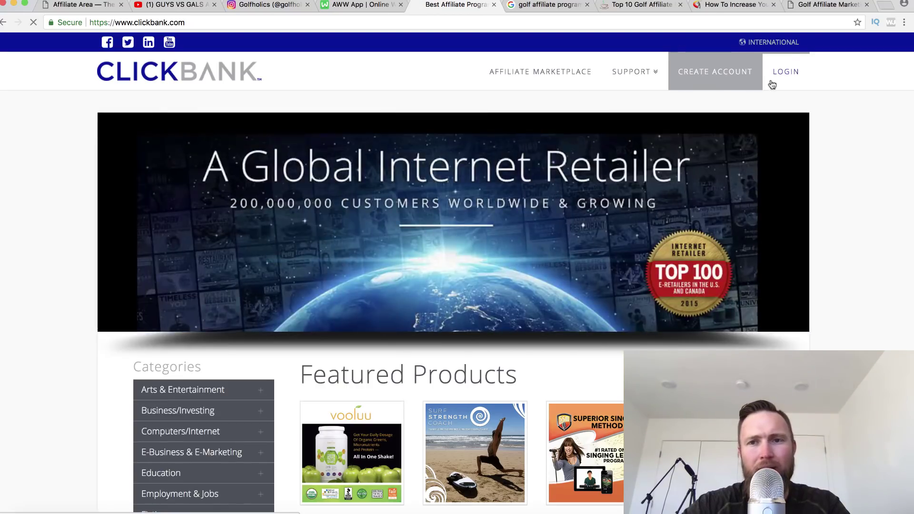
pyautogui.click(785, 71)
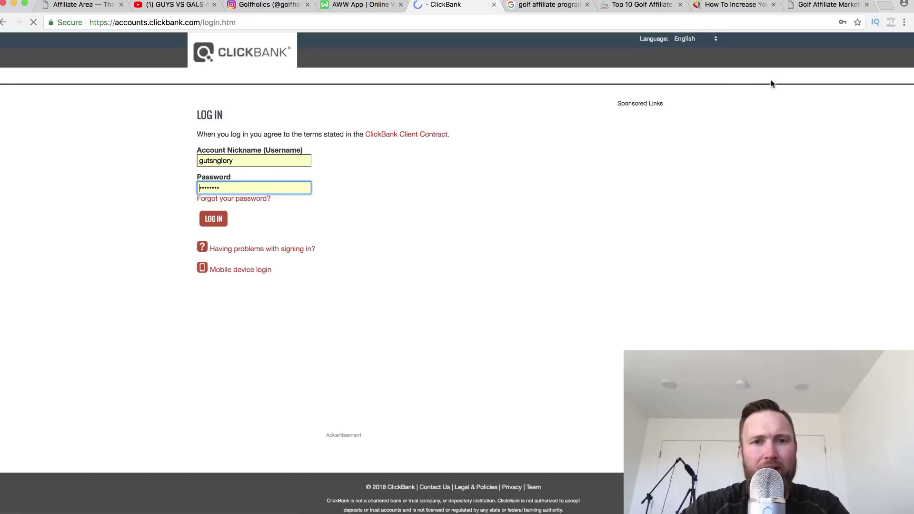
pyautogui.click(213, 218)
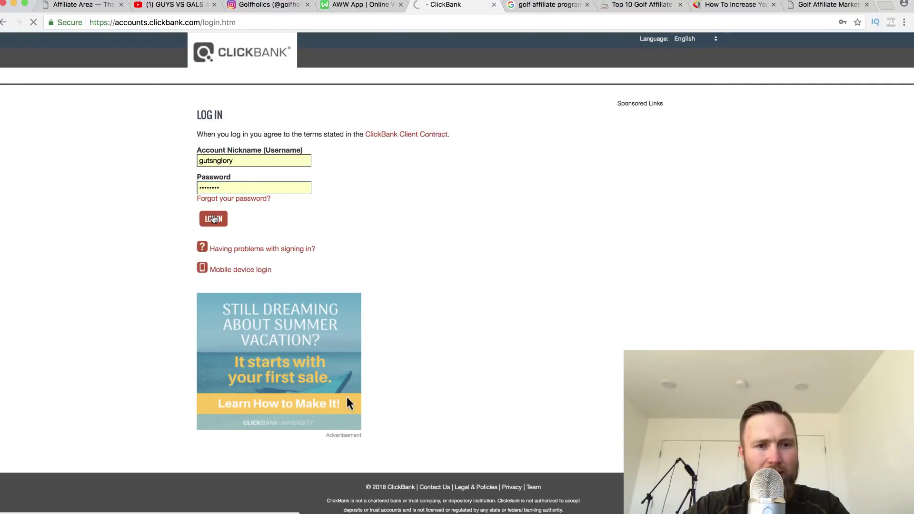
pyautogui.scroll(-1, 759, 296)
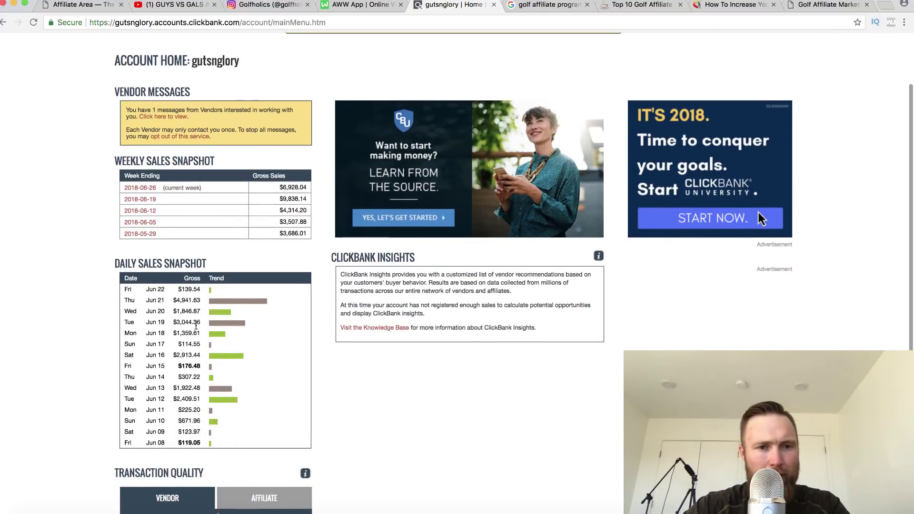
pyautogui.hotkey('ctrl', '+')
pyautogui.hotkey('ctrl', '+')
pyautogui.hotkey('ctrl', '+')
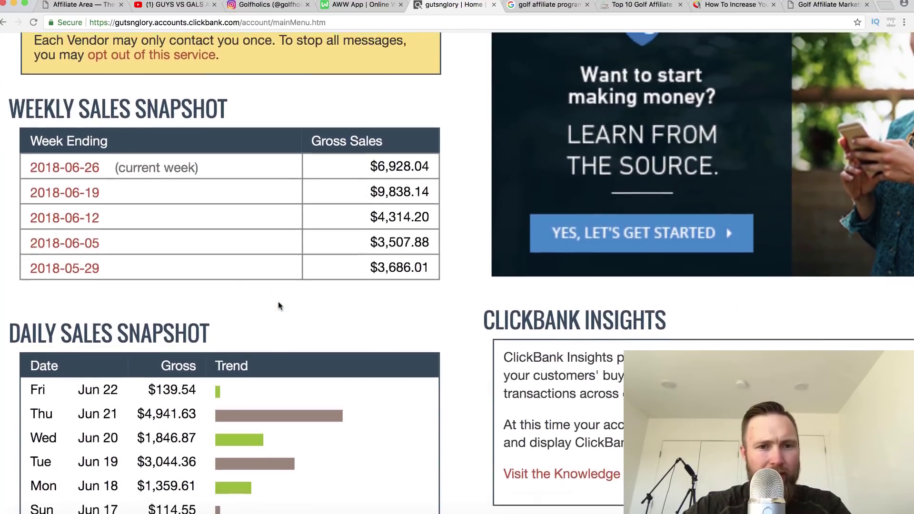
pyautogui.scroll(1, 279, 306)
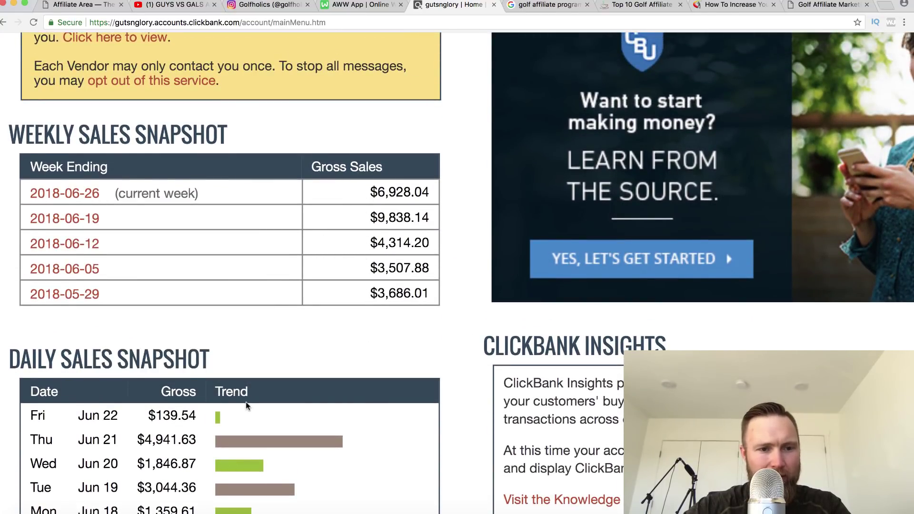
pyautogui.scroll(-1, 247, 406)
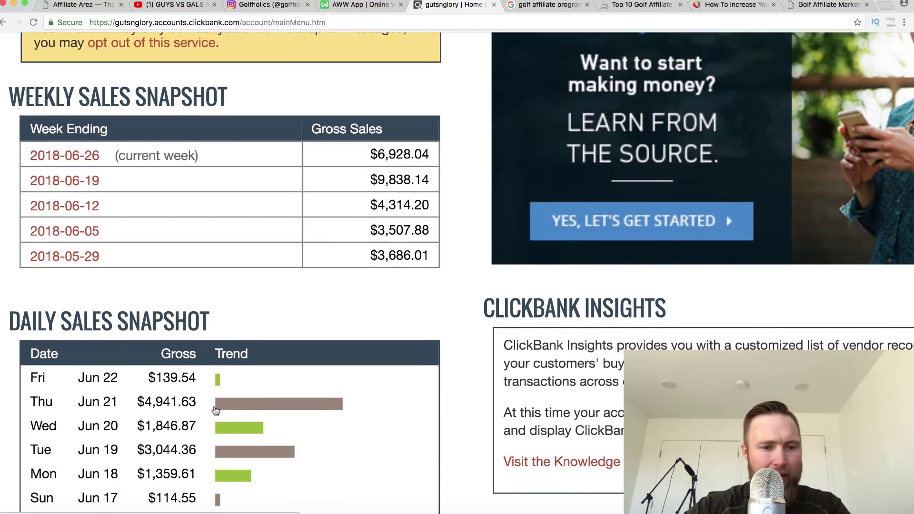
pyautogui.scroll(-2, 216, 409)
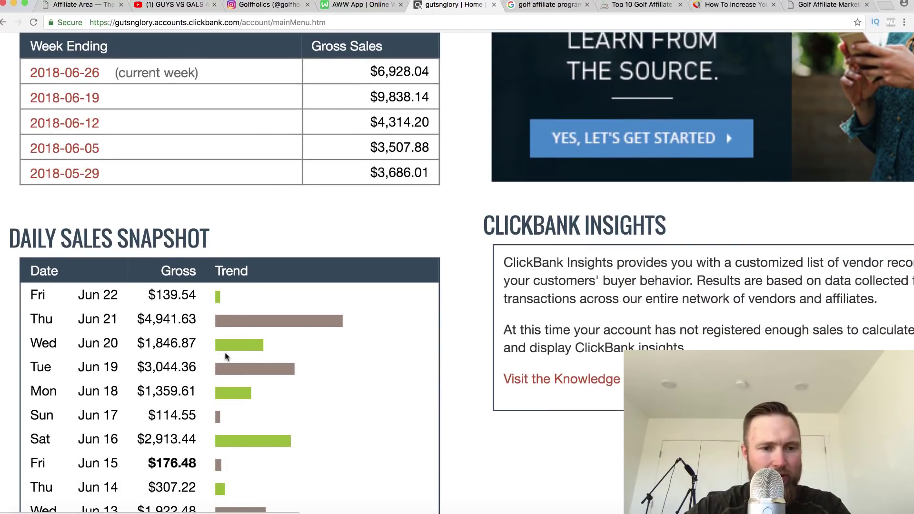
pyautogui.scroll(-1, 226, 356)
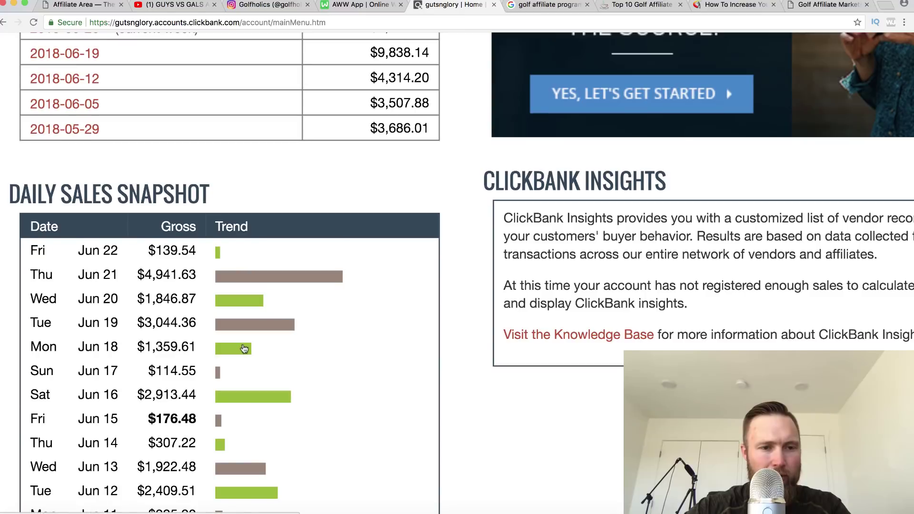
pyautogui.scroll(2, 245, 349)
pyautogui.scroll(3, 271, 343)
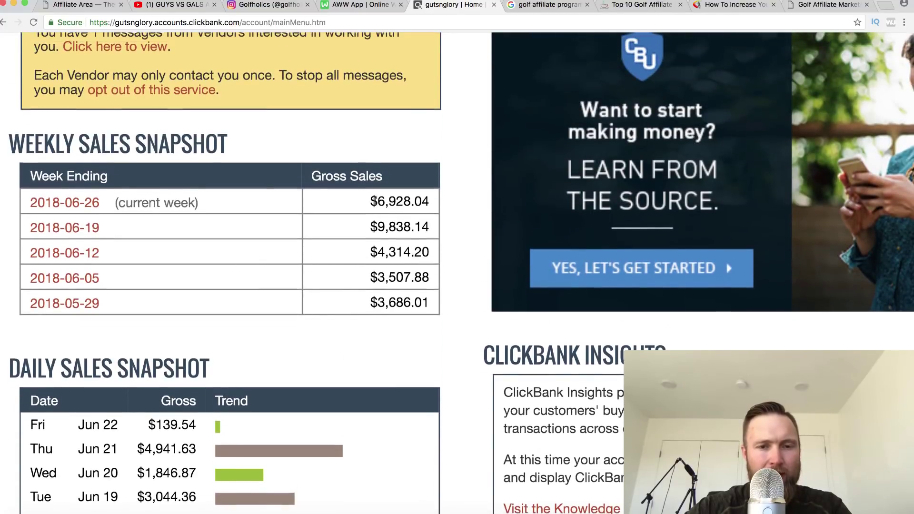
pyautogui.hotkey('ctrl', '-')
pyautogui.hotkey('ctrl', '-')
pyautogui.hotkey('ctrl', '-')
pyautogui.hotkey('ctrl', '+')
pyautogui.hotkey('ctrl', '-')
pyautogui.click(816, 65)
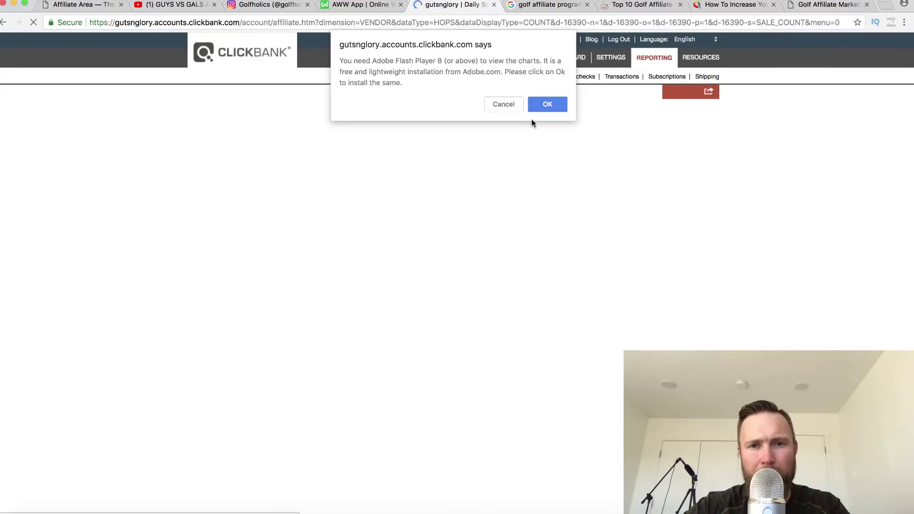
pyautogui.click(546, 104)
pyautogui.click(578, 77)
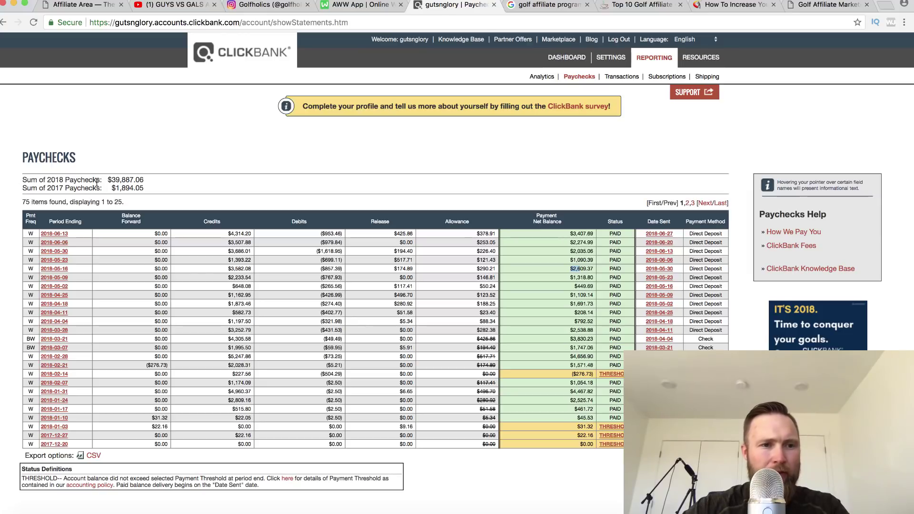
pyautogui.moveTo(97, 181); pyautogui.dragTo(144, 179)
pyautogui.click(143, 179)
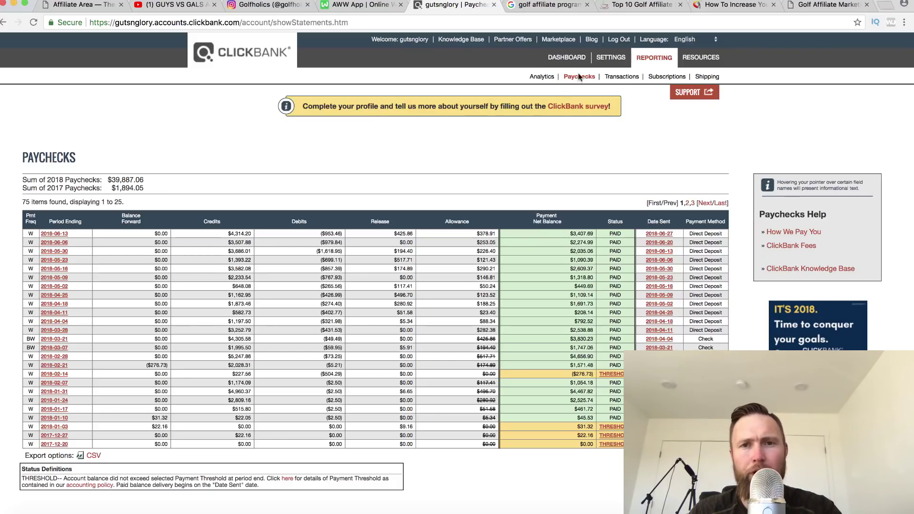
# Step: Go from the ClickBank dashboard to the Marketplace categories, then back to the AWW board
pyautogui.click(566, 57)
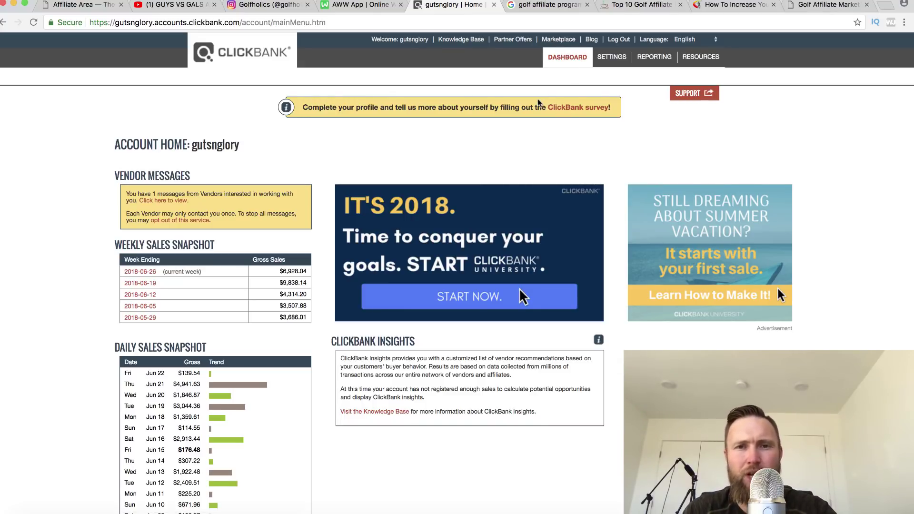
pyautogui.click(558, 39)
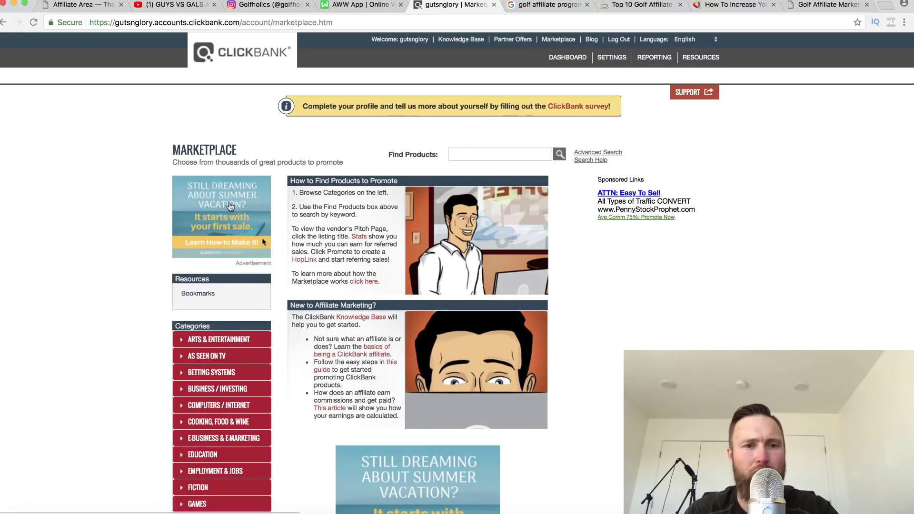
pyautogui.scroll(-4, 229, 204)
pyautogui.scroll(-4, 230, 205)
pyautogui.scroll(-4, 230, 205)
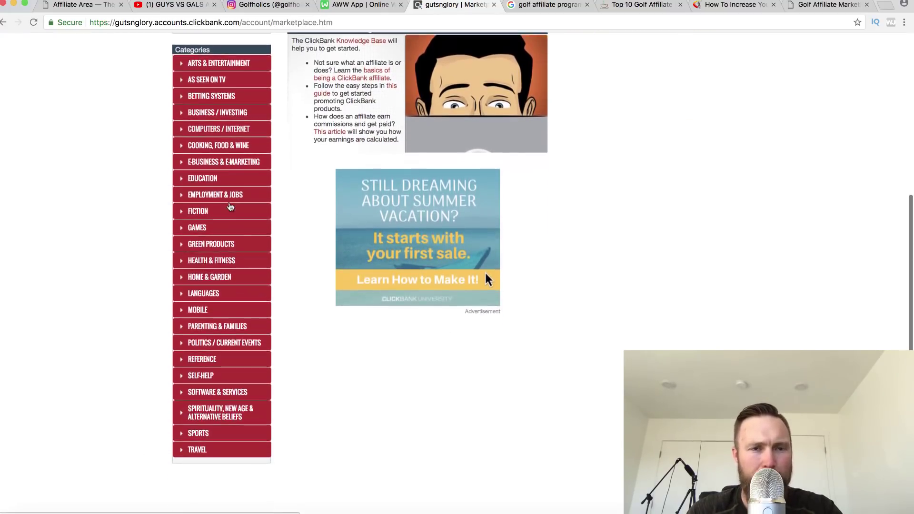
pyautogui.scroll(5, 229, 205)
pyautogui.scroll(3, 229, 204)
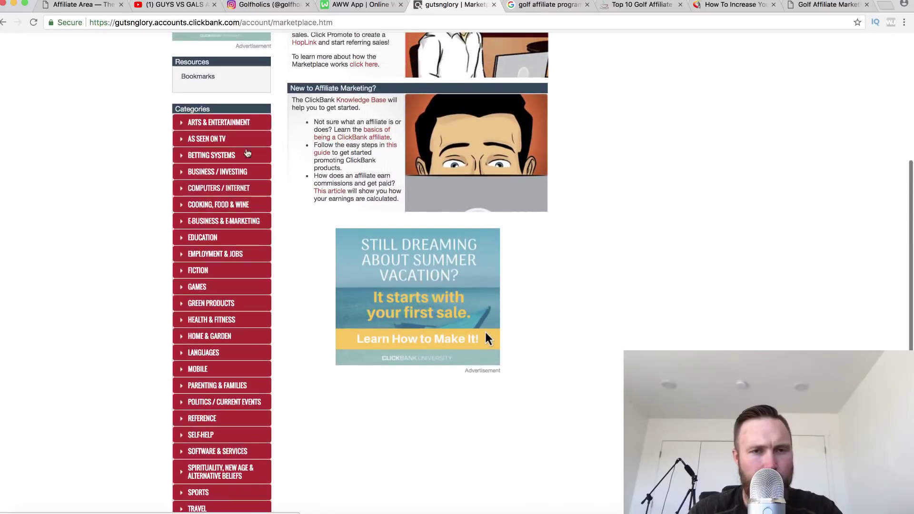
pyautogui.click(355, 4)
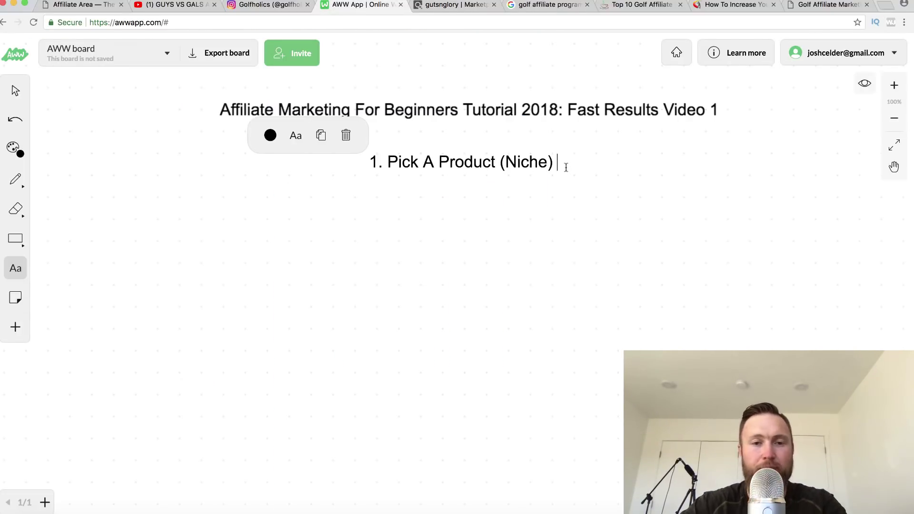
# Step: Start a new '2.' line beneath '1. Pick A Product (Niche)' on the board
pyautogui.press('Return')
pyautogui.write('2. ')
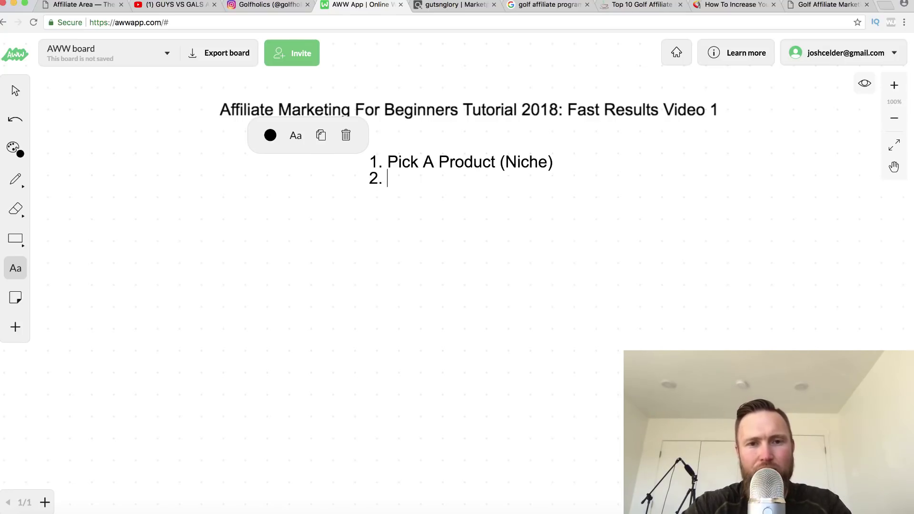
pyautogui.write('Pick a product you are passionat')
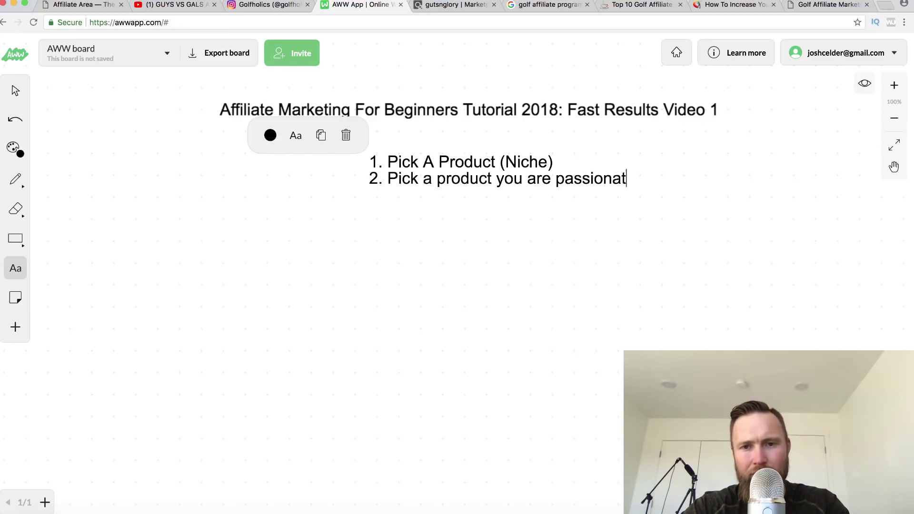
pyautogui.write('e about')
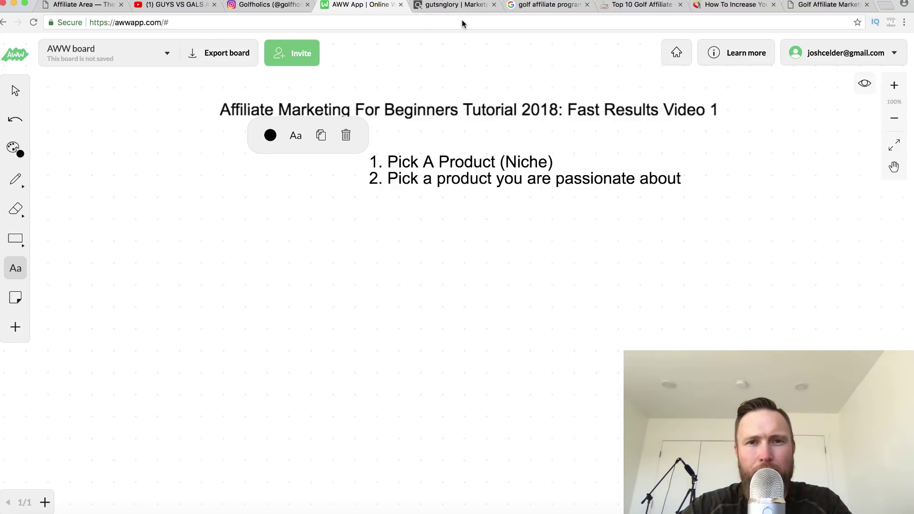
# Step: Filter the ClickBank Marketplace to Sports : Golf, showing 24 golf products
pyautogui.click(456, 5)
pyautogui.scroll(-2, 485, 330)
pyautogui.scroll(-1, 231, 323)
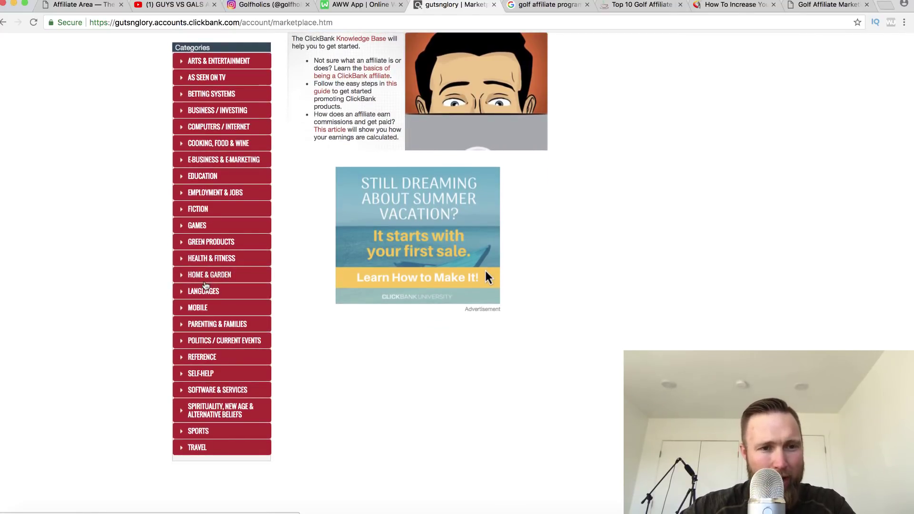
pyautogui.scroll(1, 484, 268)
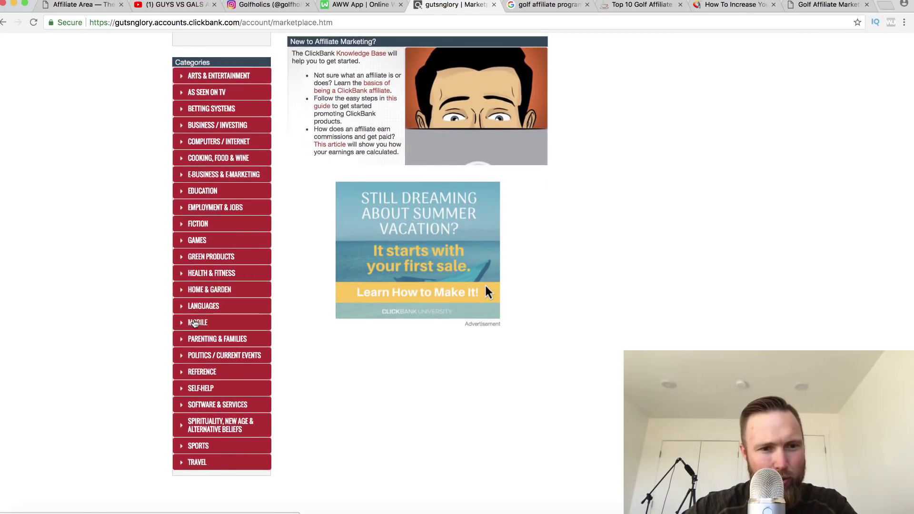
pyautogui.click(197, 446)
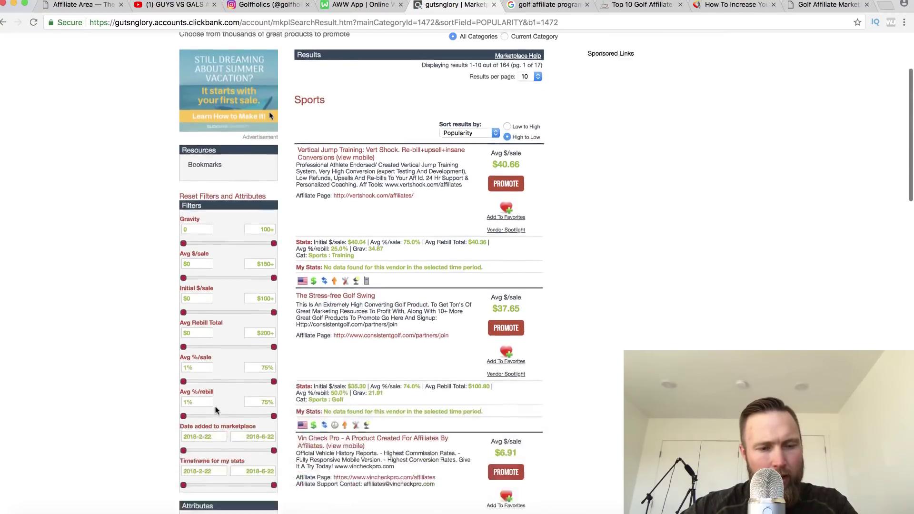
pyautogui.scroll(-5, 215, 406)
pyautogui.scroll(-5, 215, 406)
pyautogui.scroll(-3, 215, 407)
pyautogui.click(193, 416)
pyautogui.scroll(5, 370, 326)
pyautogui.scroll(5, 385, 318)
pyautogui.scroll(3, 393, 314)
pyautogui.scroll(2, 397, 311)
pyautogui.scroll(5, 398, 311)
pyautogui.scroll(5, 397, 311)
pyautogui.scroll(3, 429, 286)
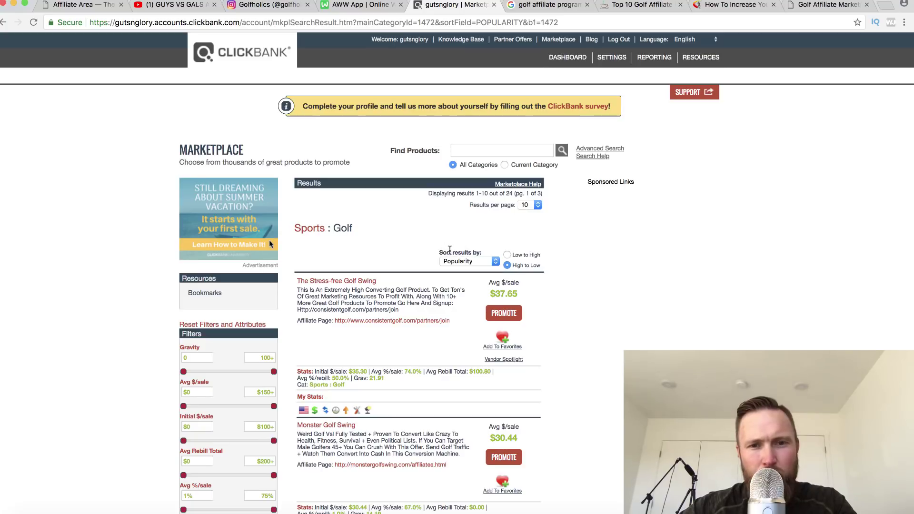
# Step: Sort the Golf results by Gravity, High to Low
pyautogui.click(460, 261)
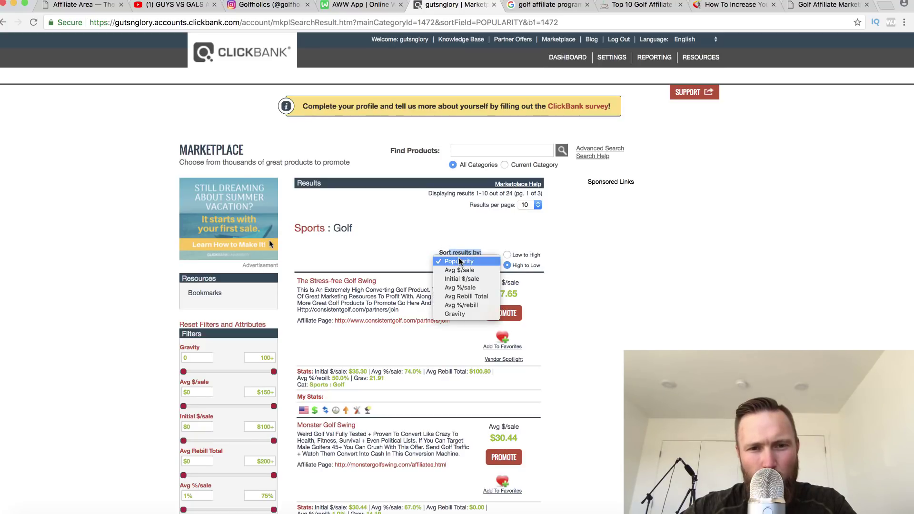
pyautogui.click(450, 315)
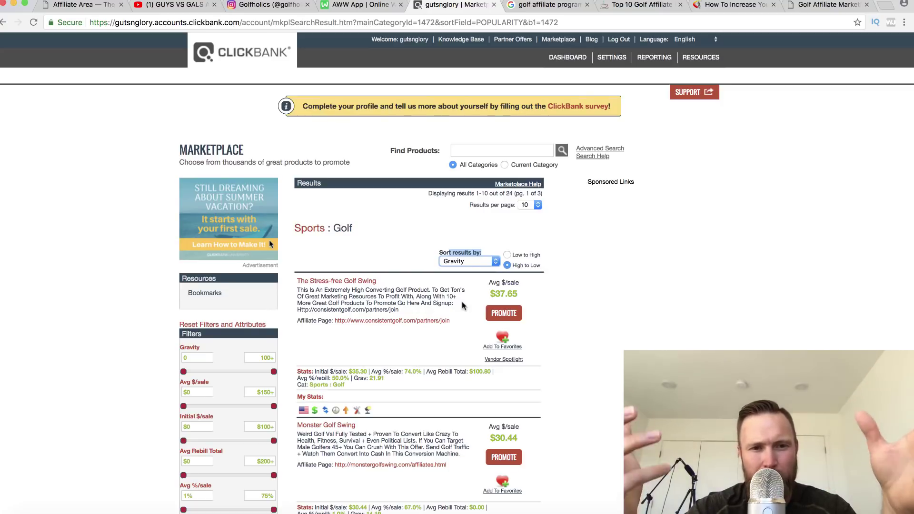
pyautogui.scroll(-2, 540, 317)
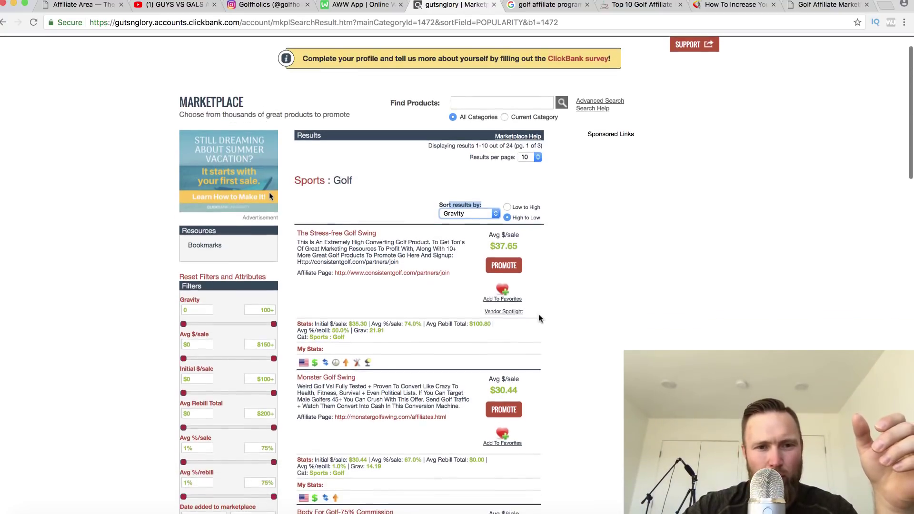
pyautogui.scroll(-3, 539, 318)
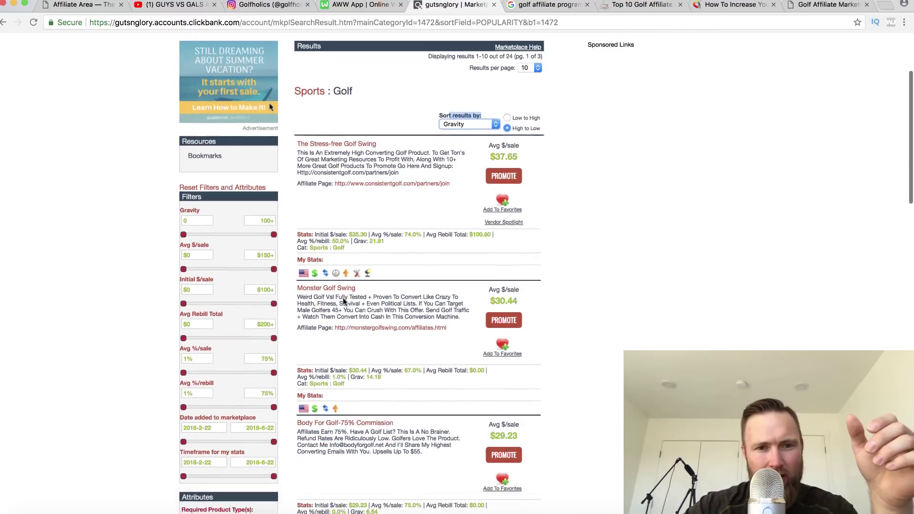
pyautogui.scroll(-3, 343, 300)
pyautogui.scroll(2, 343, 300)
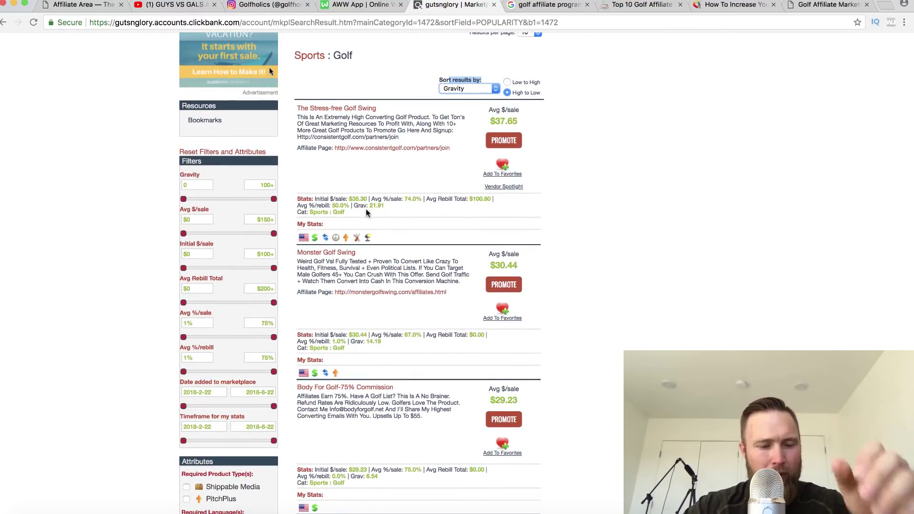
# Step: Open The Stress-free Golf Swing and Monster Golf Swing sales pages in tabs and compare them with Consistent Golf
pyautogui.keyDown('ctrl'); pyautogui.click(360, 108); pyautogui.keyUp('ctrl')
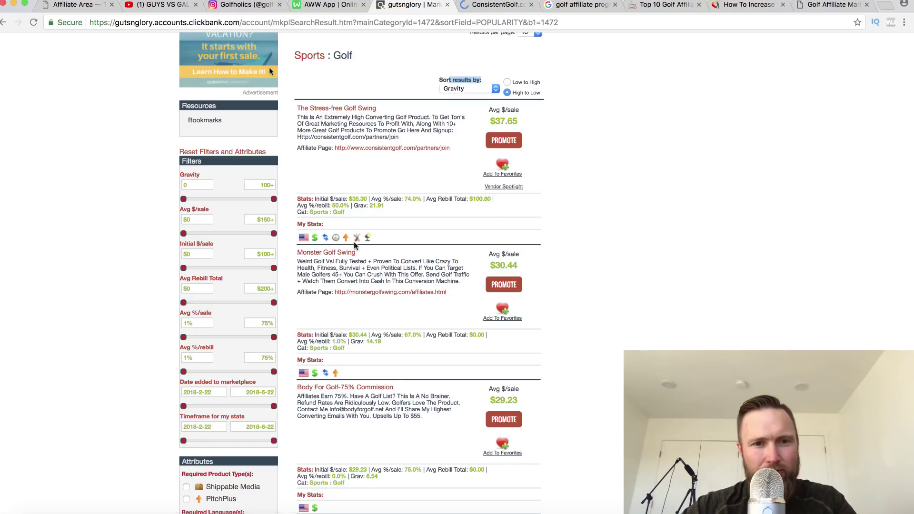
pyautogui.keyDown('ctrl'); pyautogui.click(326, 253); pyautogui.keyUp('ctrl')
pyautogui.click(457, 4)
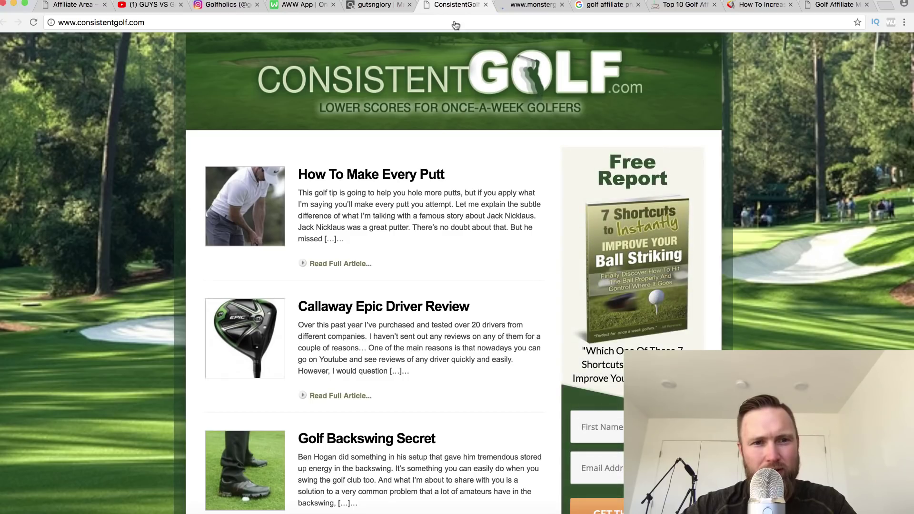
pyautogui.scroll(-5, 448, 179)
pyautogui.scroll(-3, 449, 178)
pyautogui.scroll(-3, 448, 178)
pyautogui.scroll(12, 448, 178)
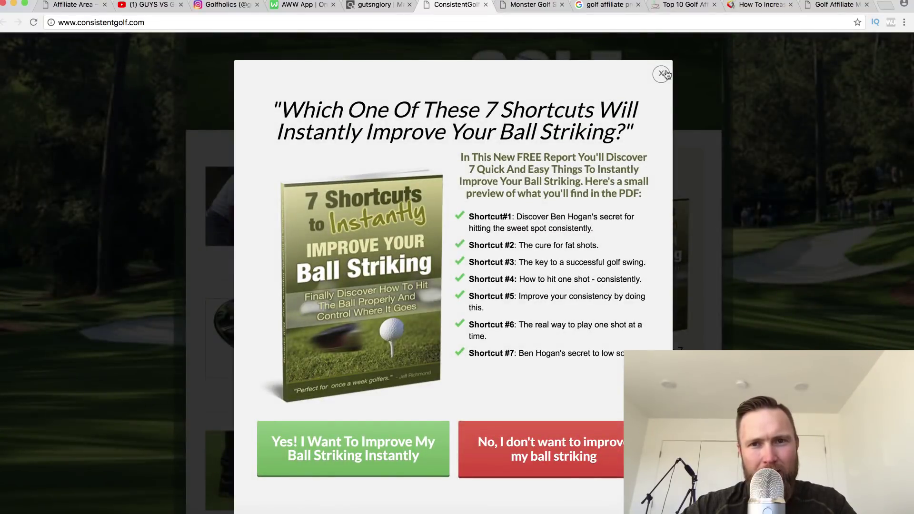
pyautogui.click(662, 75)
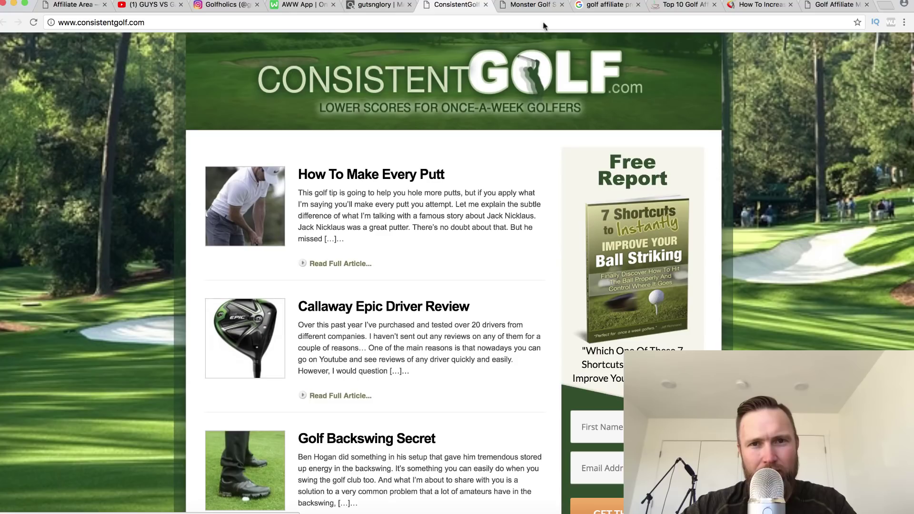
pyautogui.click(528, 4)
pyautogui.scroll(-8, 465, 261)
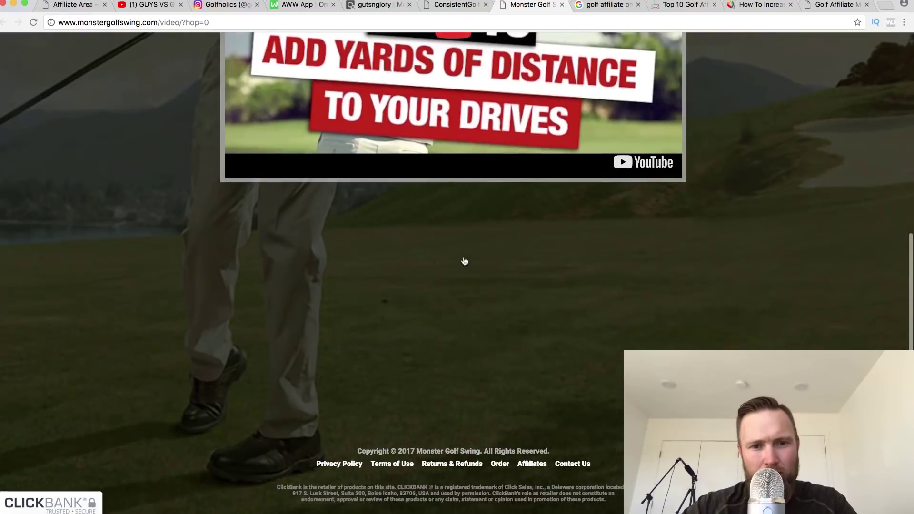
pyautogui.scroll(8, 464, 262)
pyautogui.scroll(2, 464, 261)
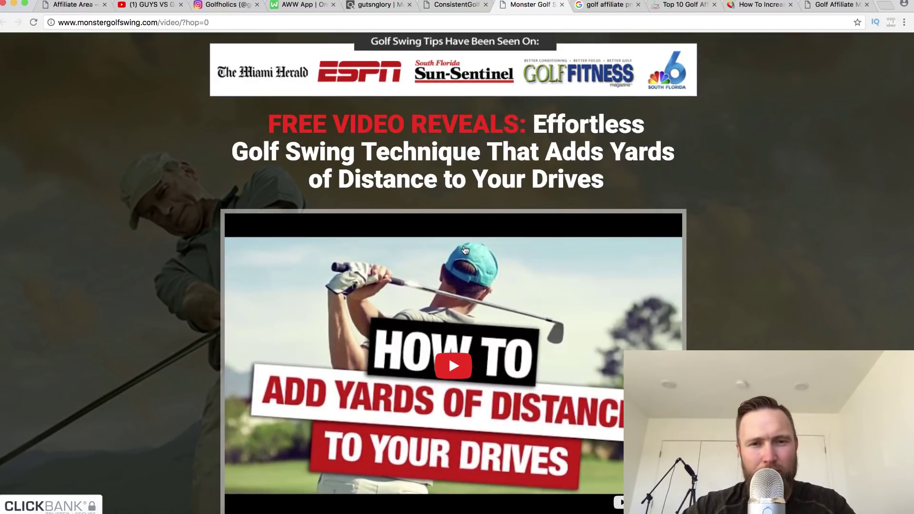
pyautogui.click(444, 5)
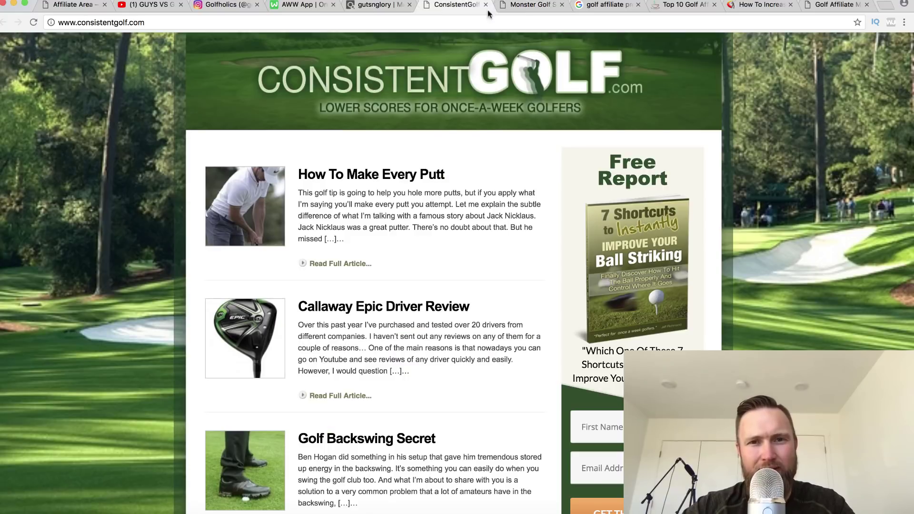
pyautogui.click(521, 6)
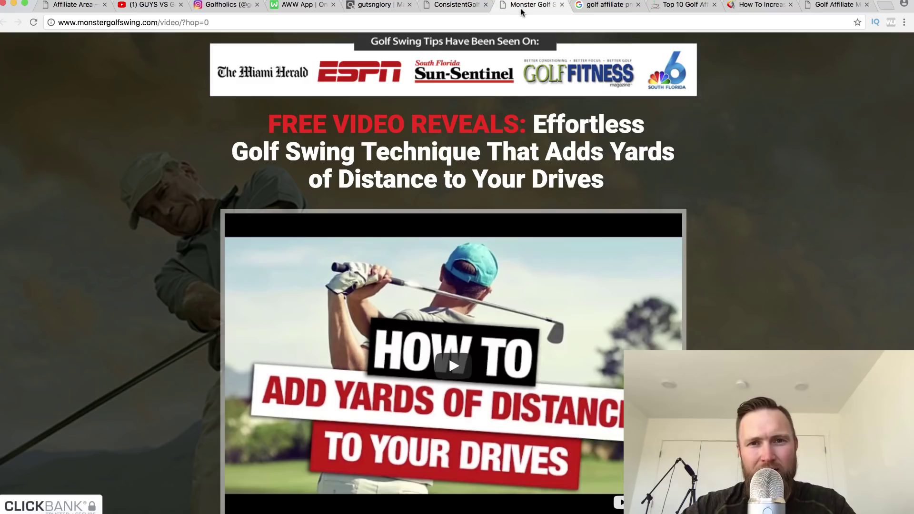
# Step: Review Consistent Golf's 75%-commission affiliate sign-up page, then return to the Golf results
pyautogui.click(380, 7)
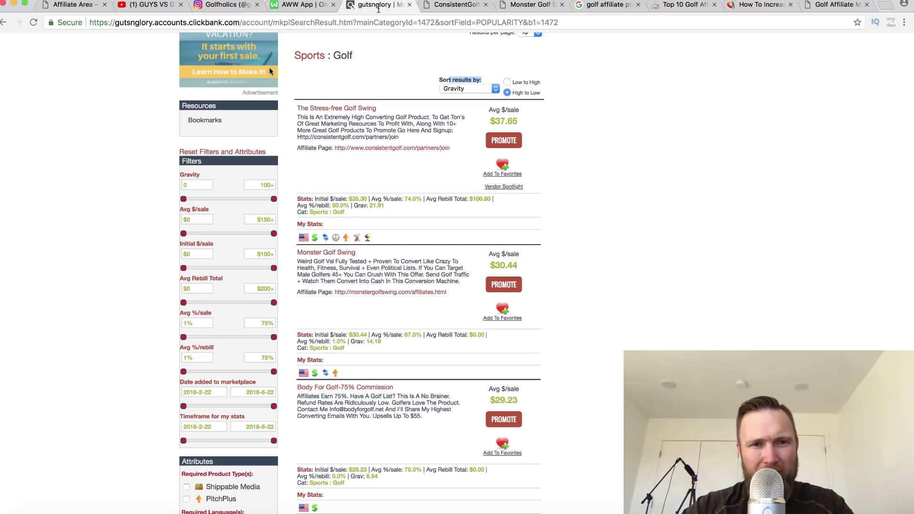
pyautogui.click(391, 149)
pyautogui.click(556, 6)
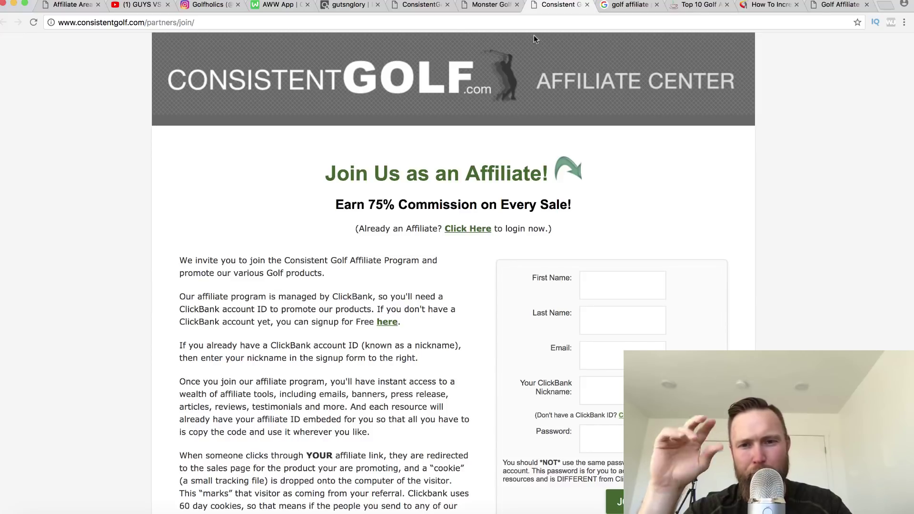
pyautogui.scroll(-4, 533, 214)
pyautogui.scroll(-1, 571, 250)
pyautogui.scroll(5, 580, 282)
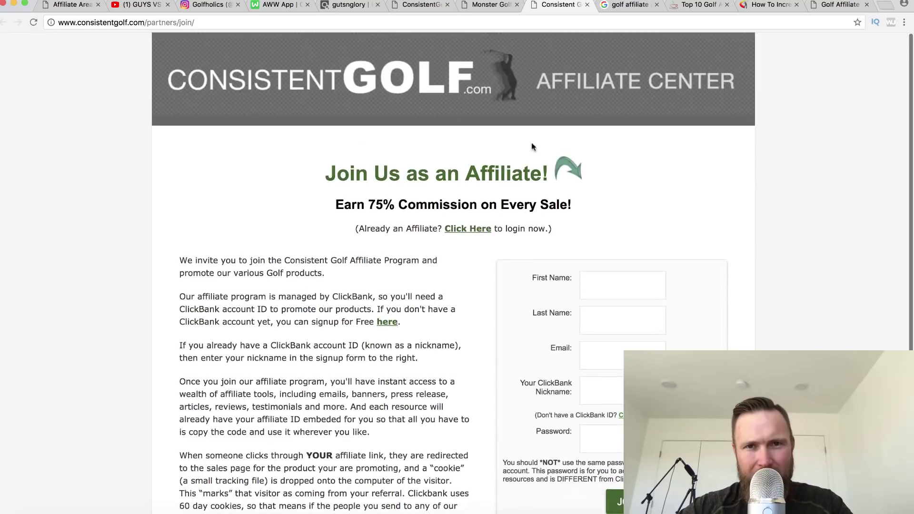
pyautogui.click(489, 4)
pyautogui.click(418, 5)
pyautogui.click(348, 6)
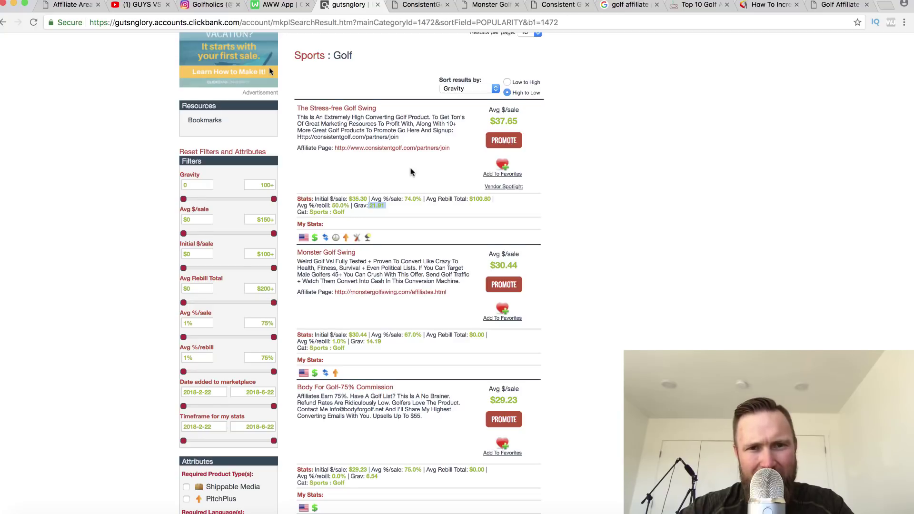
pyautogui.scroll(3, 411, 172)
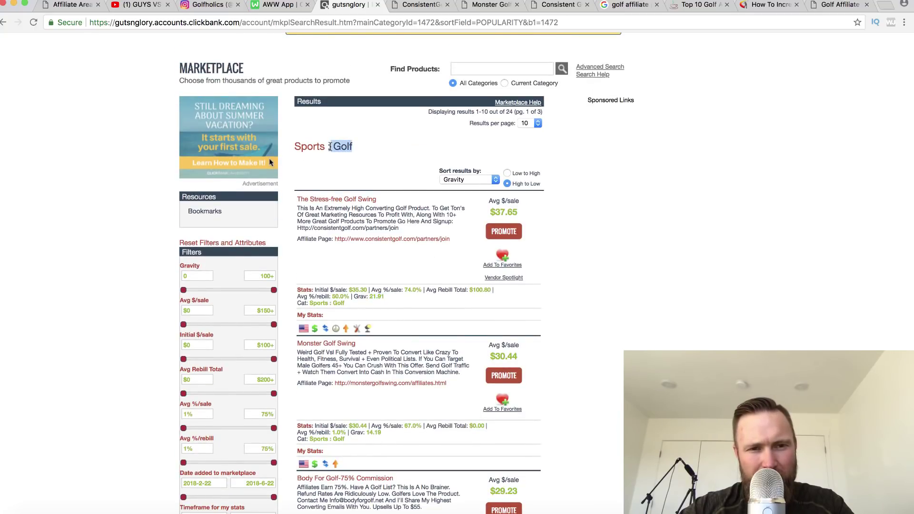
pyautogui.scroll(3, 363, 170)
pyautogui.scroll(-3, 364, 170)
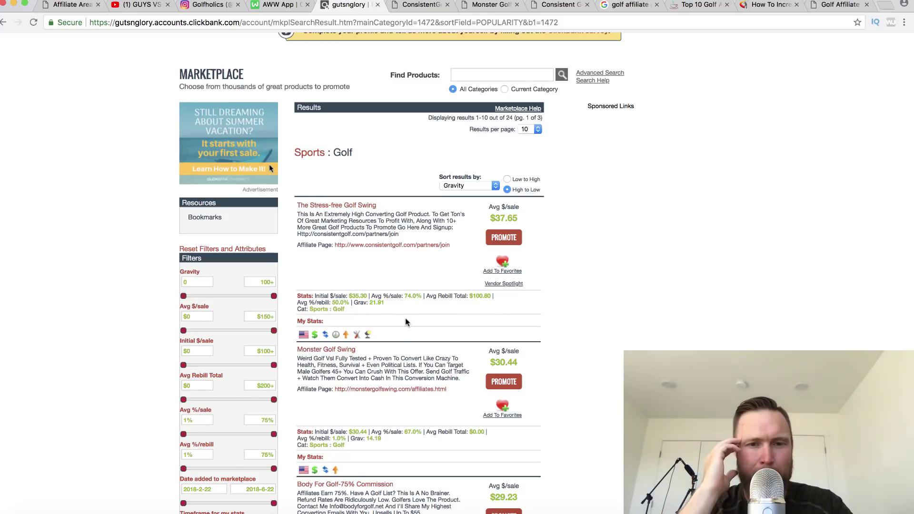
pyautogui.scroll(-1, 406, 321)
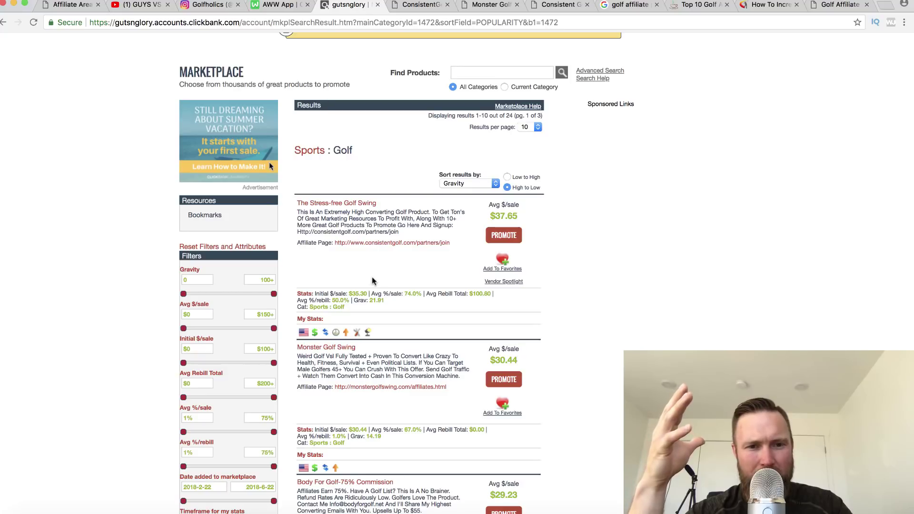
# Step: Highlight The Stress-free Golf Swing's 74.0% average commission figure
pyautogui.moveTo(421, 295); pyautogui.dragTo(405, 294)
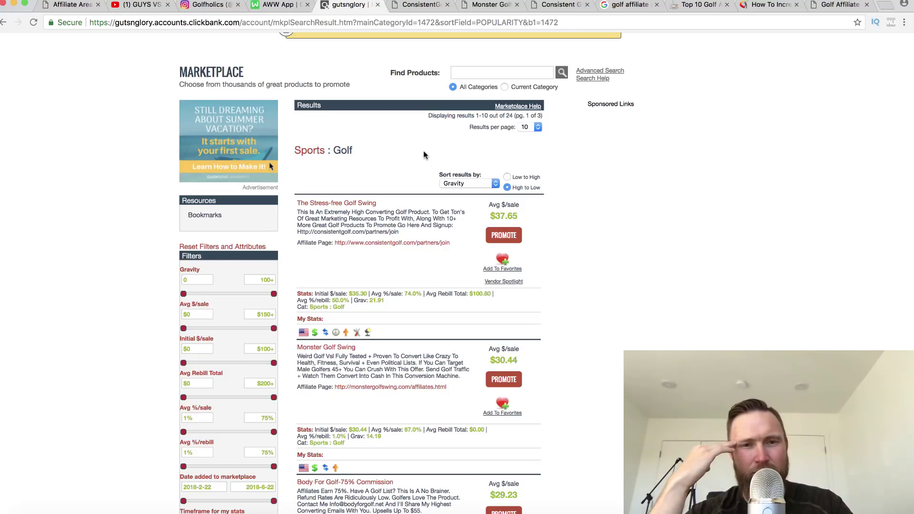
# Step: On the whiteboard, start a third line below item 2 for 'Gravity Score above 50'
pyautogui.click(285, 5)
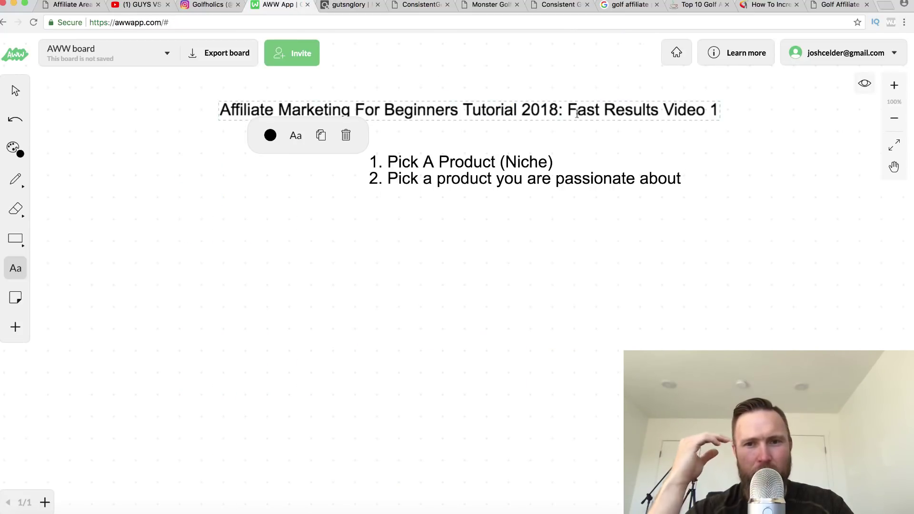
pyautogui.press('Return')
pyautogui.write('3. Gravity Score above')
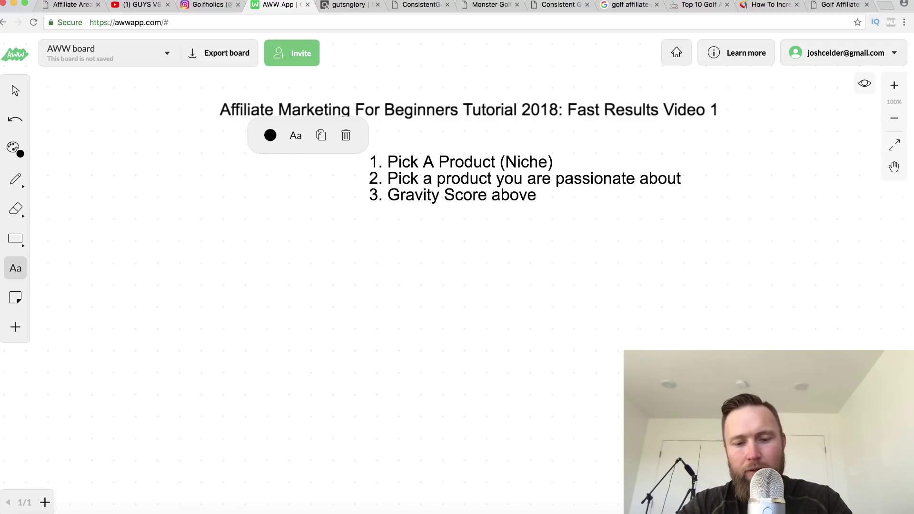
pyautogui.write(' 50')
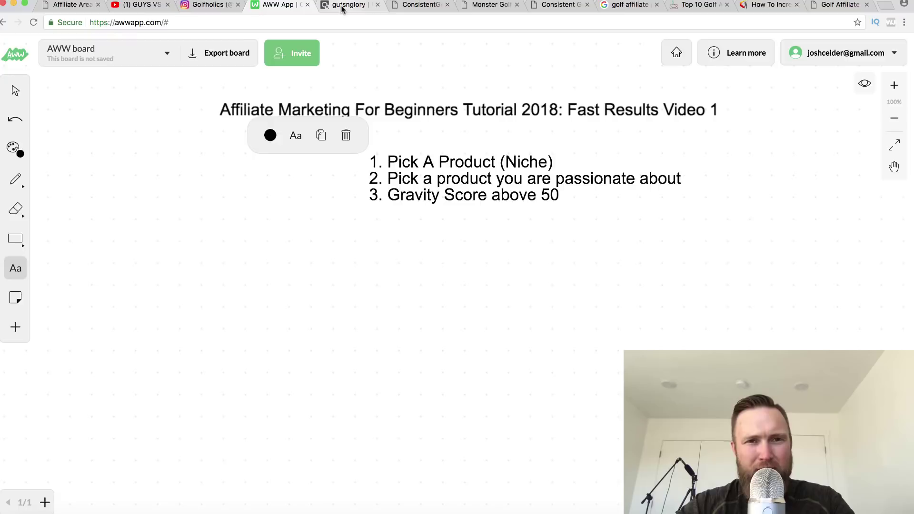
# Step: Revisit the gravity-sorted Golf results, then switch to the 'golf affiliate program' search tab
pyautogui.click(343, 5)
pyautogui.scroll(-5, 331, 239)
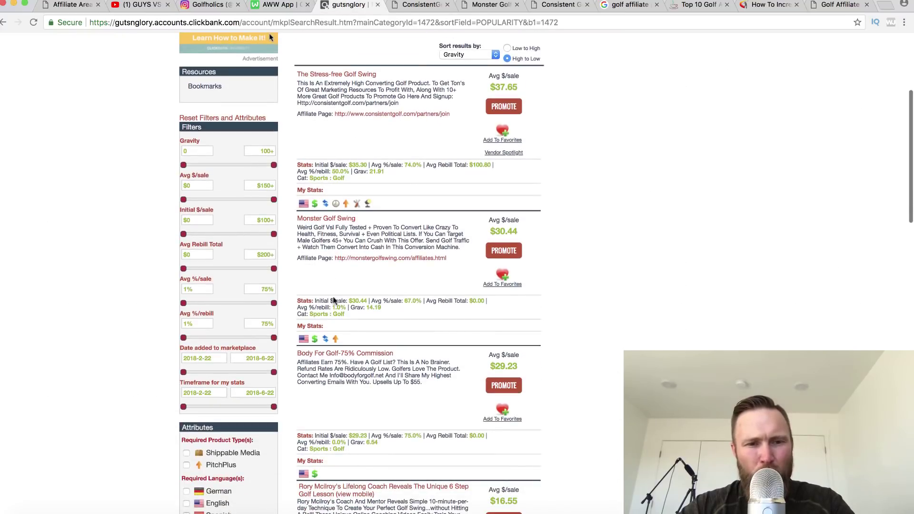
pyautogui.scroll(-3, 332, 297)
pyautogui.scroll(-1, 333, 300)
pyautogui.scroll(10, 333, 301)
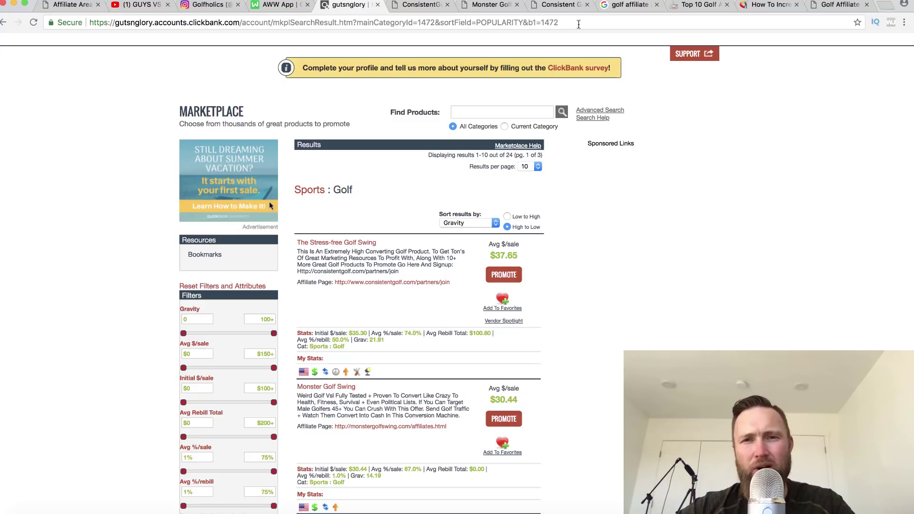
pyautogui.click(621, 6)
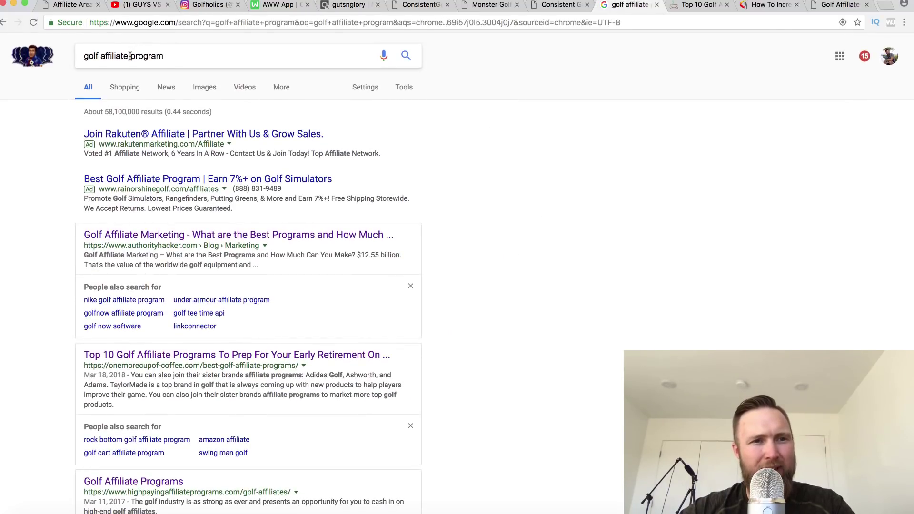
# Step: Rerun the 'golf affiliate program' query to list GolfNow, Rock Bottom Golf and GlobalGolf programs
pyautogui.click(130, 56)
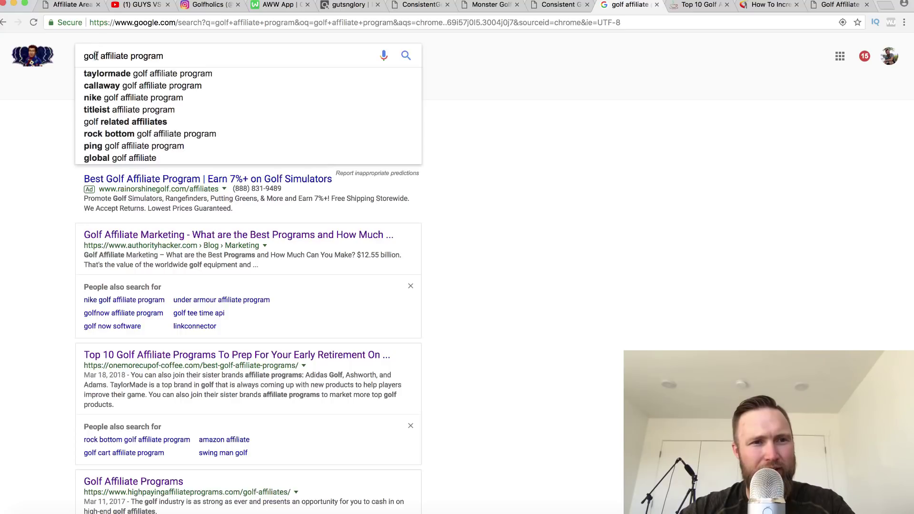
pyautogui.press('Escape')
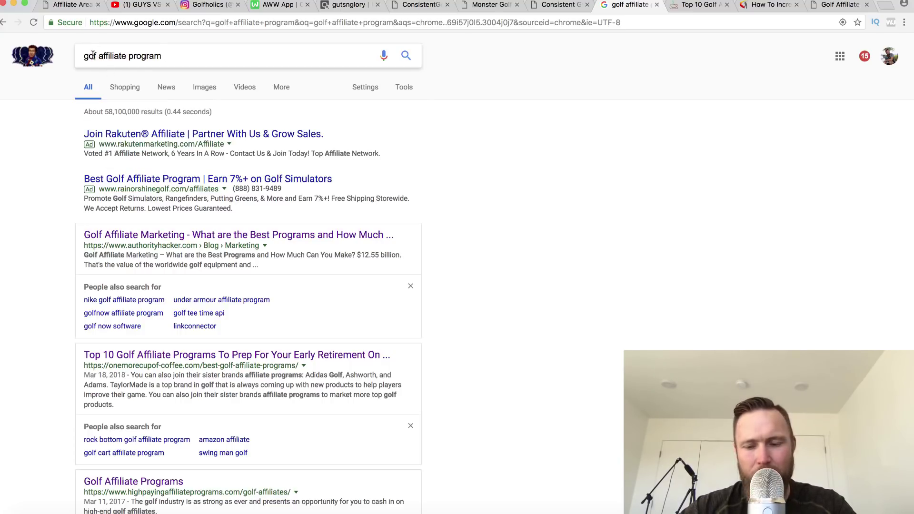
pyautogui.press('Return')
pyautogui.scroll(-2, 175, 269)
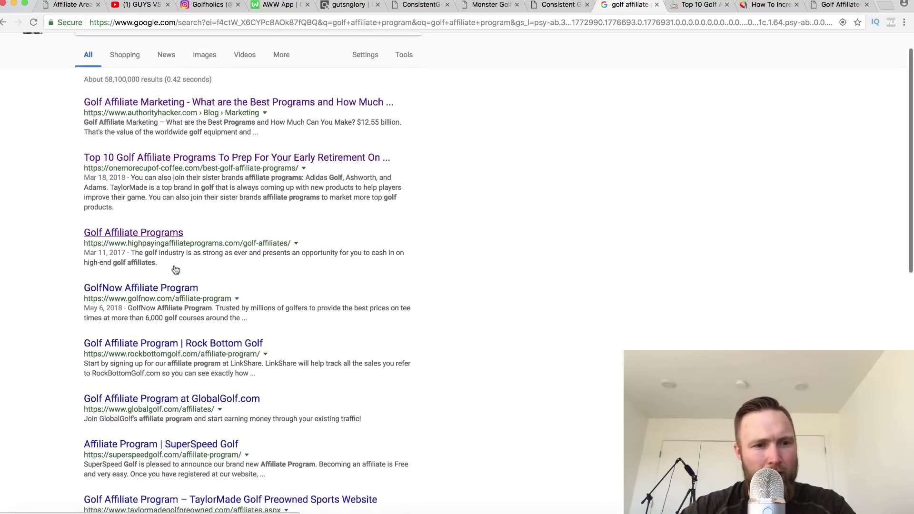
pyautogui.scroll(1, 174, 268)
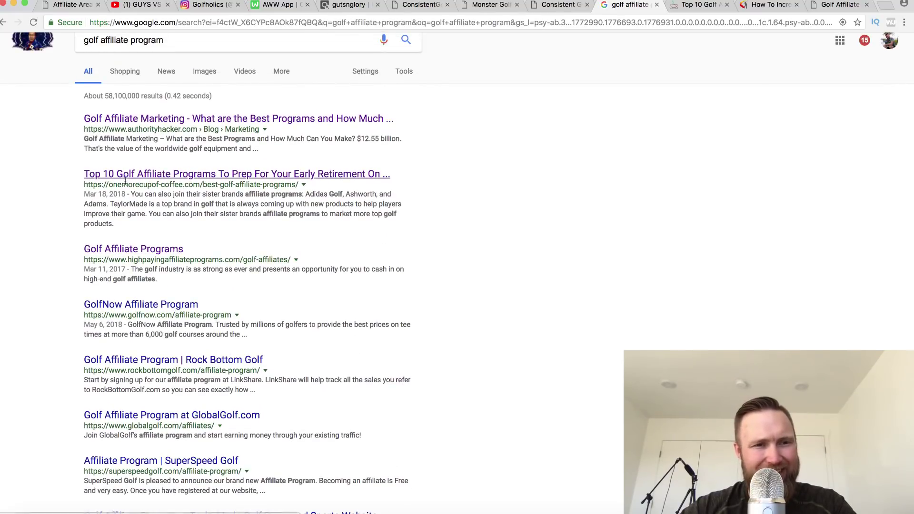
pyautogui.scroll(-1, 126, 219)
pyautogui.scroll(1, 127, 220)
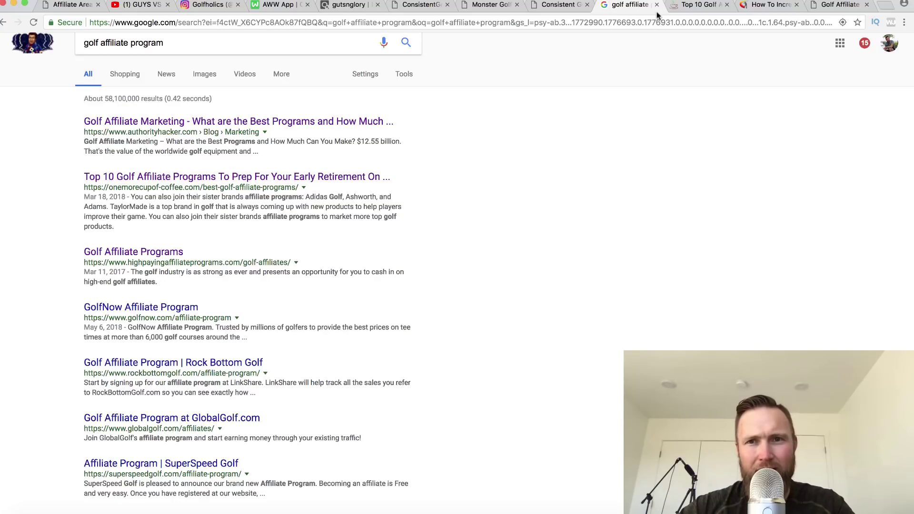
# Step: Skim the Top 10 golf affiliate programs article, then bring up the Swing Man Golf affiliate page
pyautogui.click(696, 5)
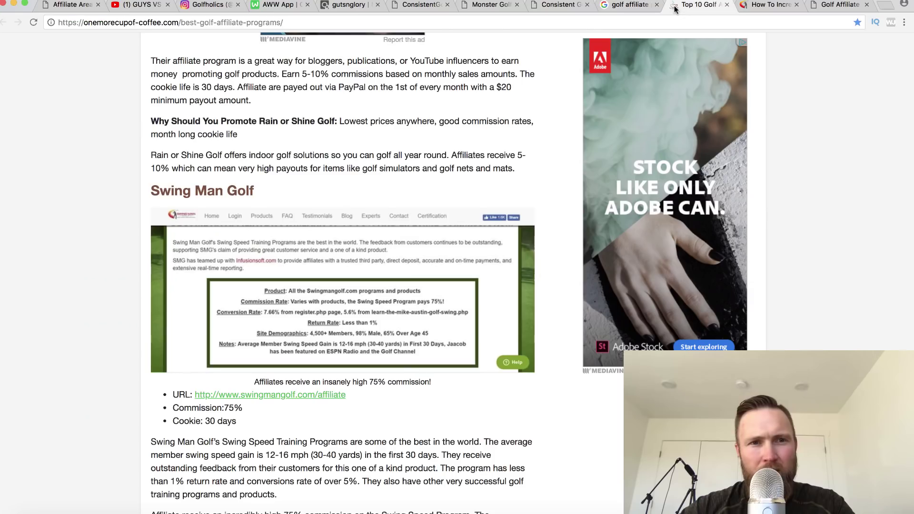
pyautogui.scroll(5, 297, 243)
pyautogui.scroll(5, 297, 244)
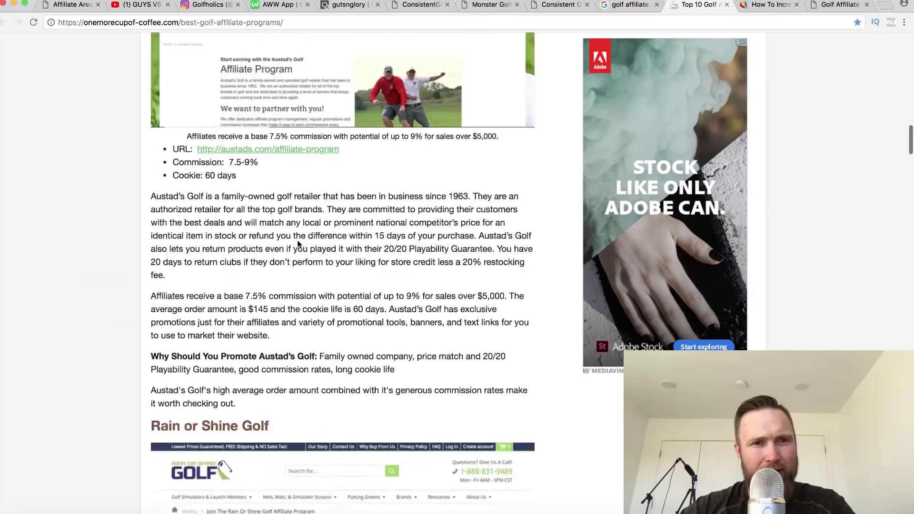
pyautogui.scroll(5, 298, 242)
pyautogui.scroll(5, 298, 243)
pyautogui.scroll(3, 299, 243)
pyautogui.scroll(3, 298, 243)
pyautogui.scroll(5, 299, 244)
pyautogui.scroll(3, 299, 245)
pyautogui.scroll(5, 299, 244)
pyautogui.scroll(4, 298, 244)
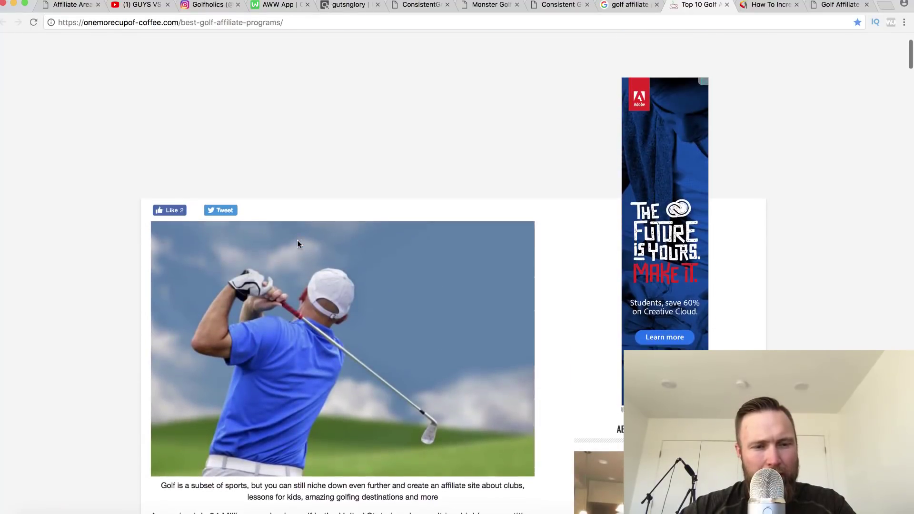
pyautogui.scroll(-10, 297, 240)
pyautogui.scroll(-6, 297, 241)
pyautogui.scroll(-4, 297, 240)
pyautogui.scroll(-3, 297, 240)
pyautogui.scroll(-6, 298, 244)
pyautogui.scroll(-6, 299, 244)
pyautogui.scroll(-3, 299, 244)
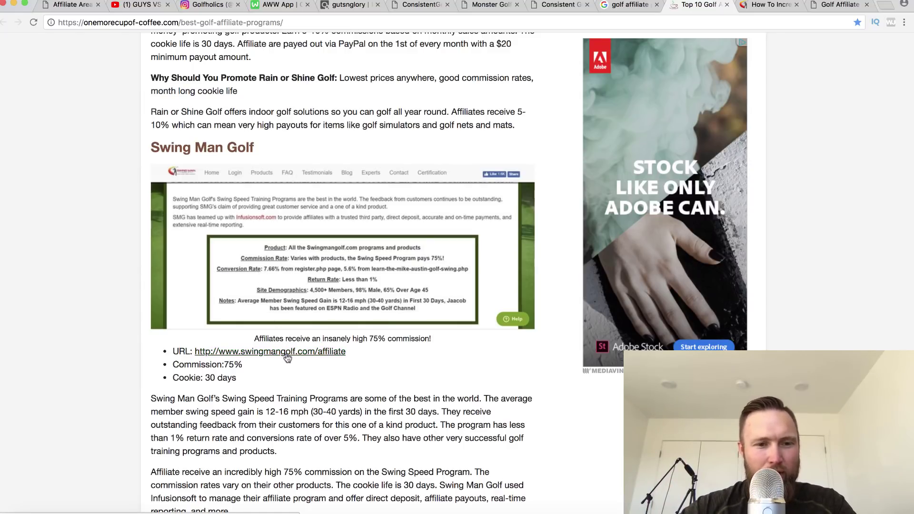
pyautogui.click(770, 5)
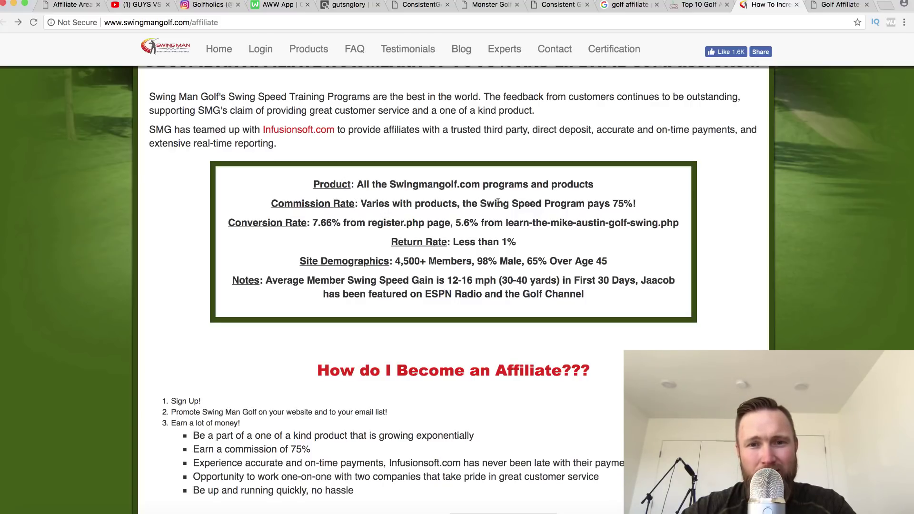
# Step: Highlight 'Speed Program pays 75%!' and then the 75% commission figure
pyautogui.moveTo(512, 204); pyautogui.dragTo(614, 215)
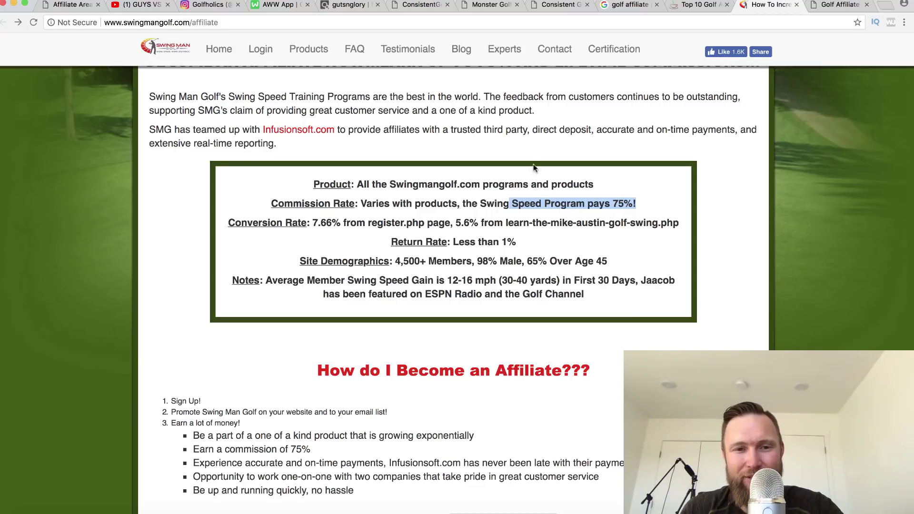
pyautogui.click(622, 215)
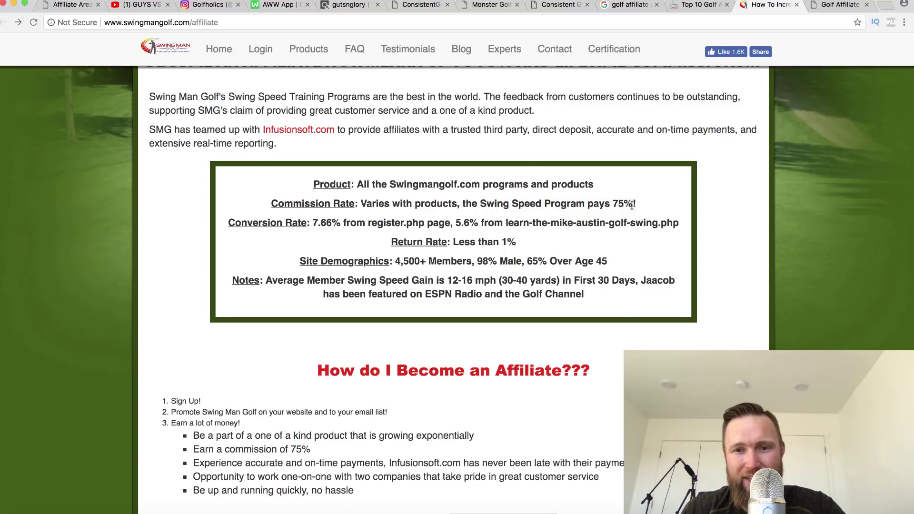
pyautogui.moveTo(635, 204); pyautogui.dragTo(612, 205)
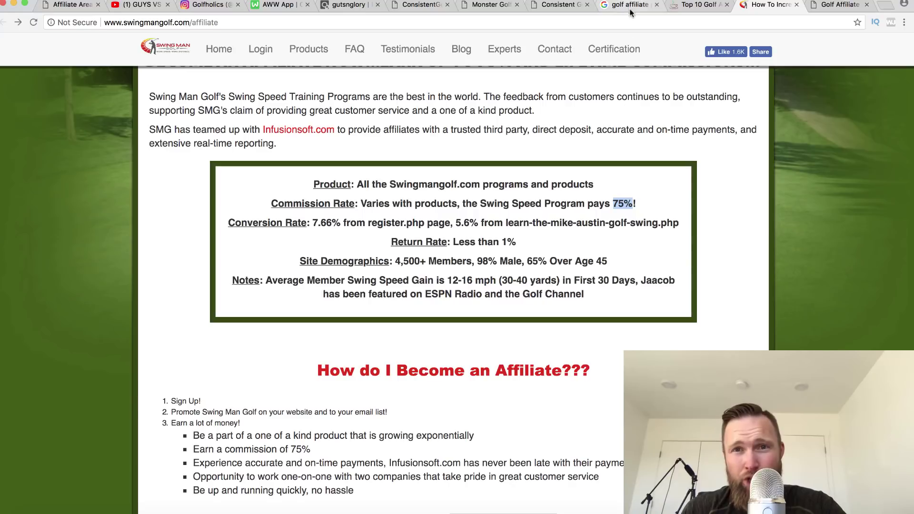
# Step: Return to the AWW checklist to add item 4 about at least 50% commission
pyautogui.click(275, 5)
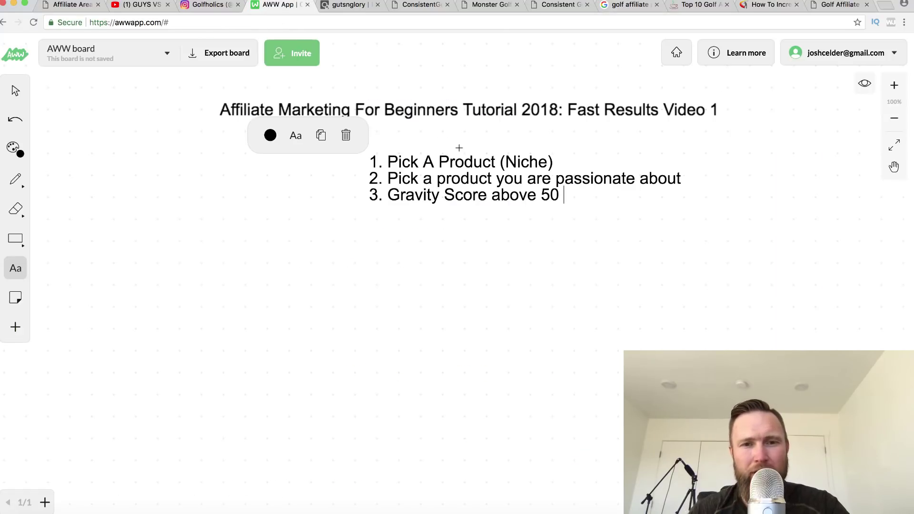
pyautogui.write('4. T')
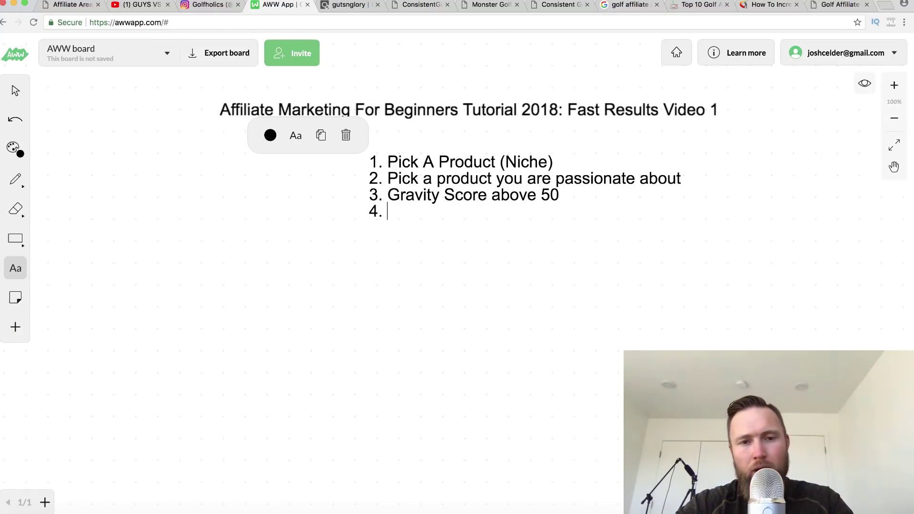
pyautogui.write('he Product pays ')
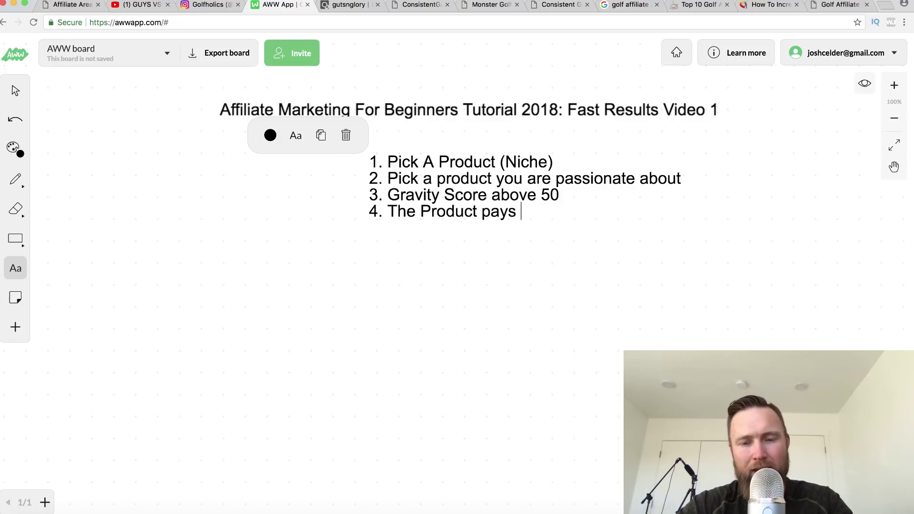
pyautogui.write('out at least ')
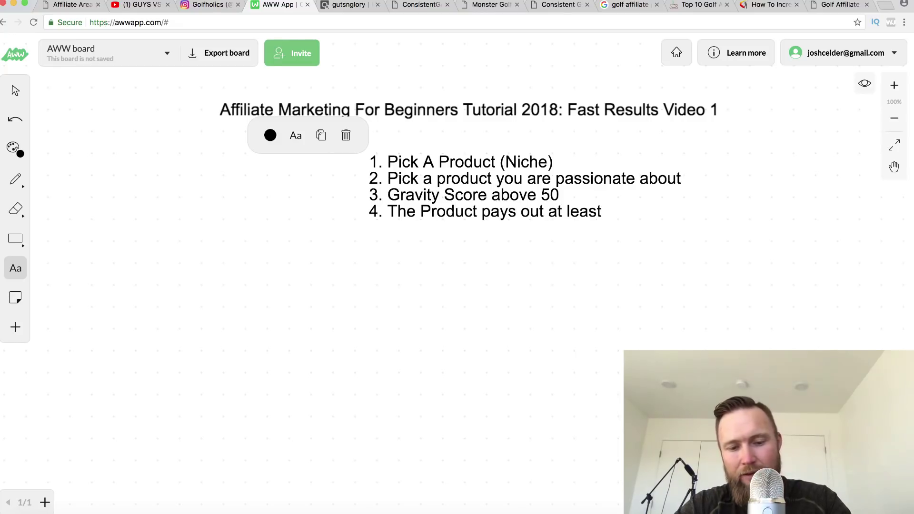
pyautogui.write('50% commi')
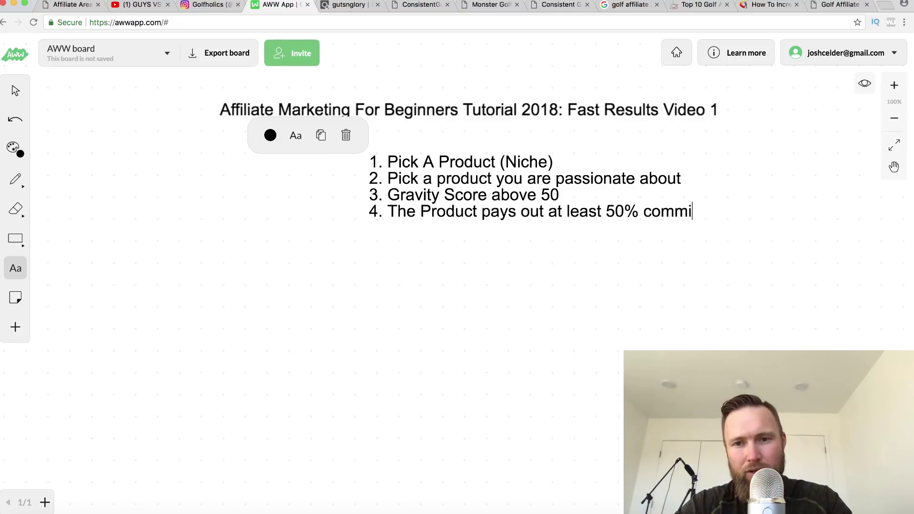
pyautogui.write('ssion')
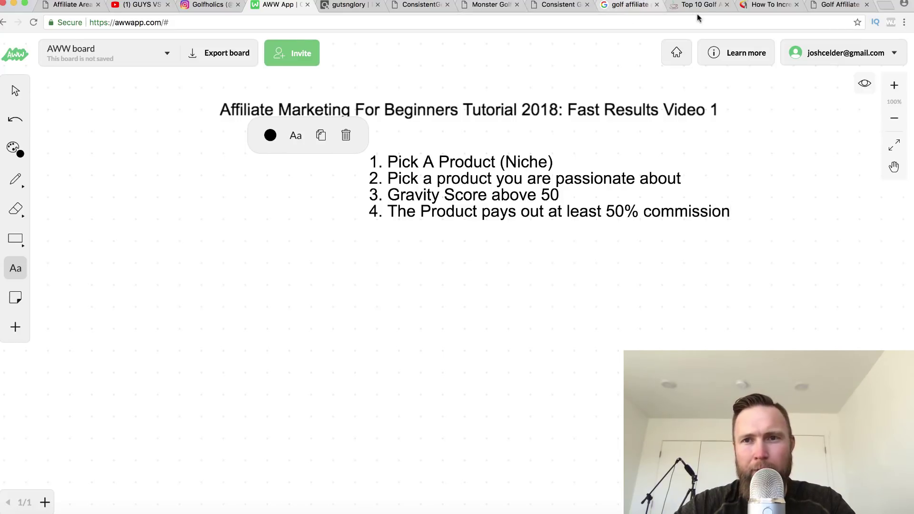
pyautogui.click(756, 6)
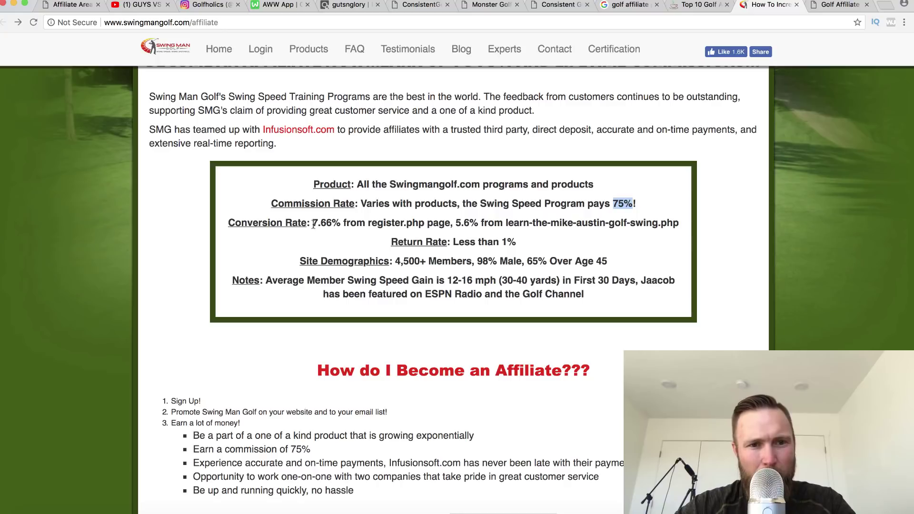
pyautogui.moveTo(312, 224); pyautogui.dragTo(345, 224)
pyautogui.click(345, 223)
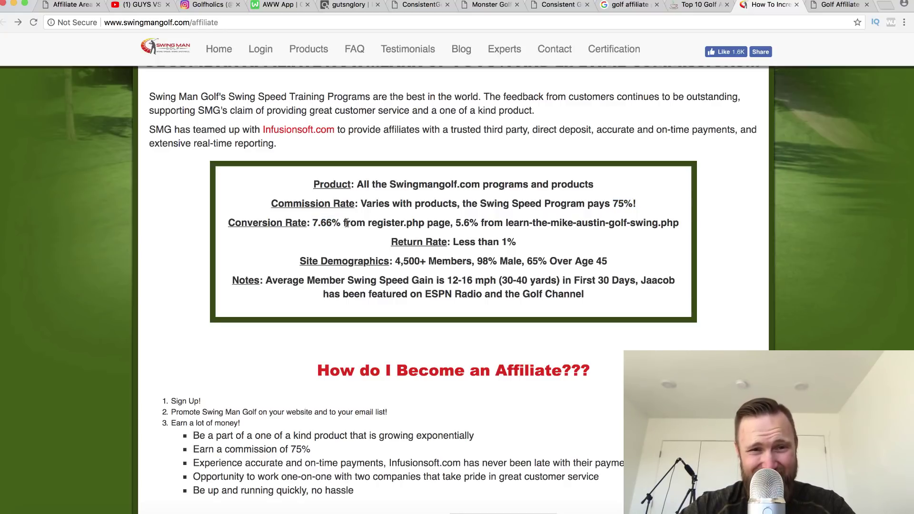
pyautogui.moveTo(424, 223); pyautogui.dragTo(373, 223)
pyautogui.click(373, 225)
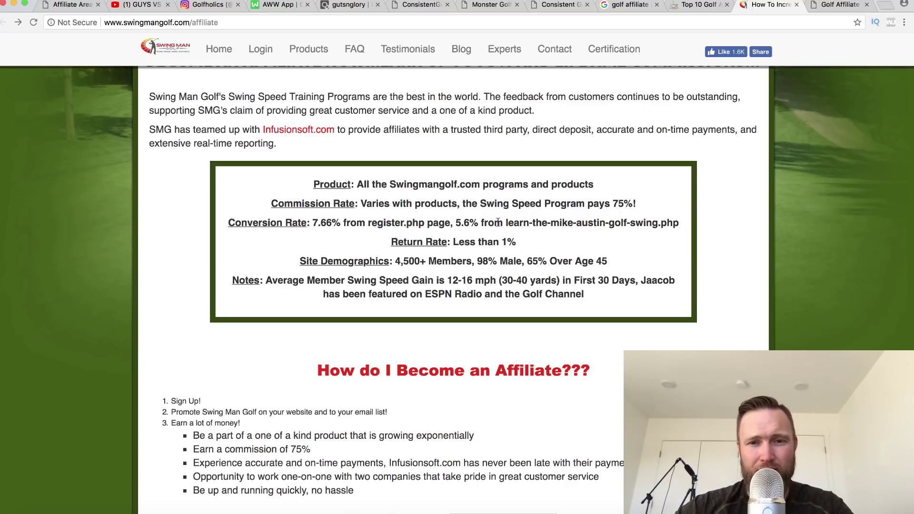
pyautogui.moveTo(494, 223); pyautogui.dragTo(680, 230)
pyautogui.click(614, 209)
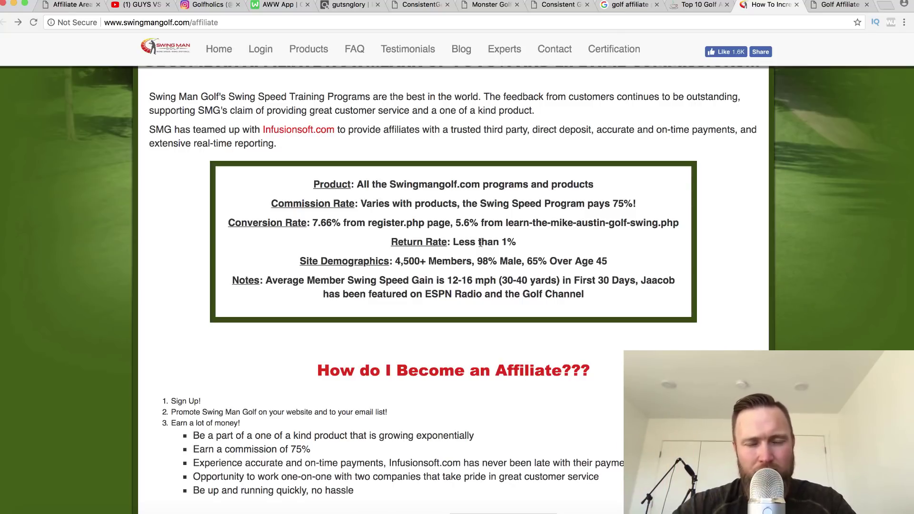
pyautogui.moveTo(471, 222); pyautogui.dragTo(455, 222)
pyautogui.click(455, 222)
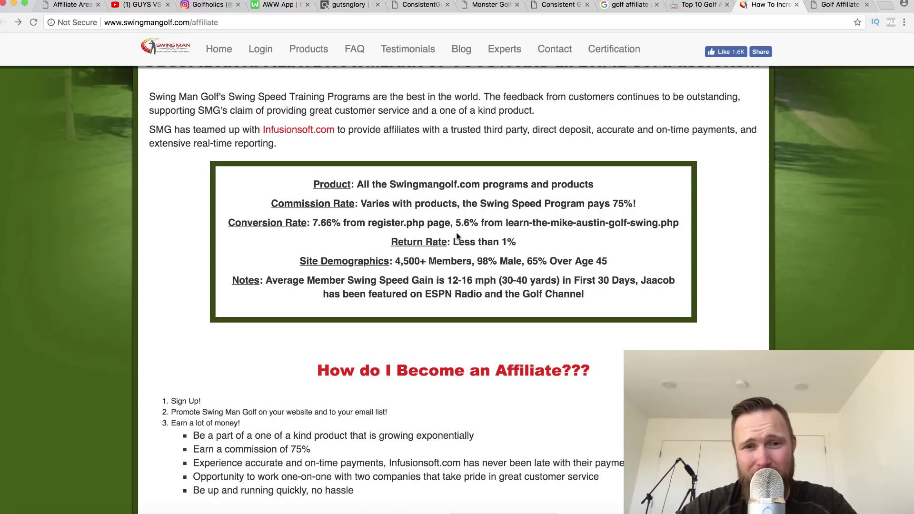
# Step: Highlight the Site Demographics figures: 4,500+ members, then 65% over age 45
pyautogui.doubleClick(316, 259)
pyautogui.click(402, 259)
pyautogui.moveTo(394, 261); pyautogui.dragTo(501, 261)
pyautogui.click(454, 259)
pyautogui.click(536, 264)
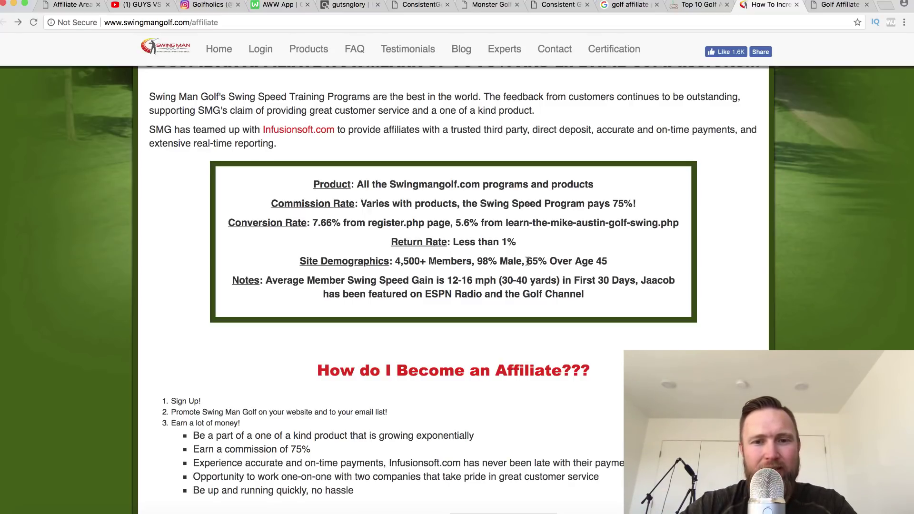
pyautogui.doubleClick(536, 261)
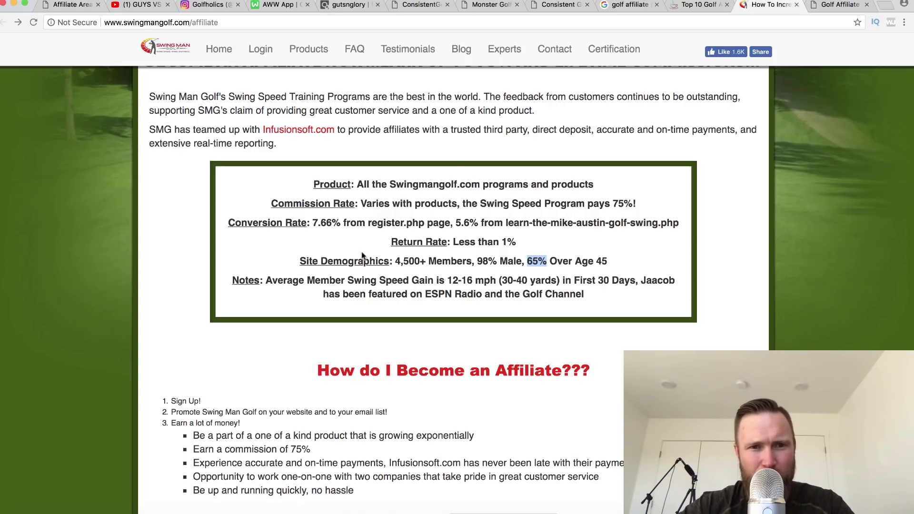
pyautogui.scroll(-1, 363, 255)
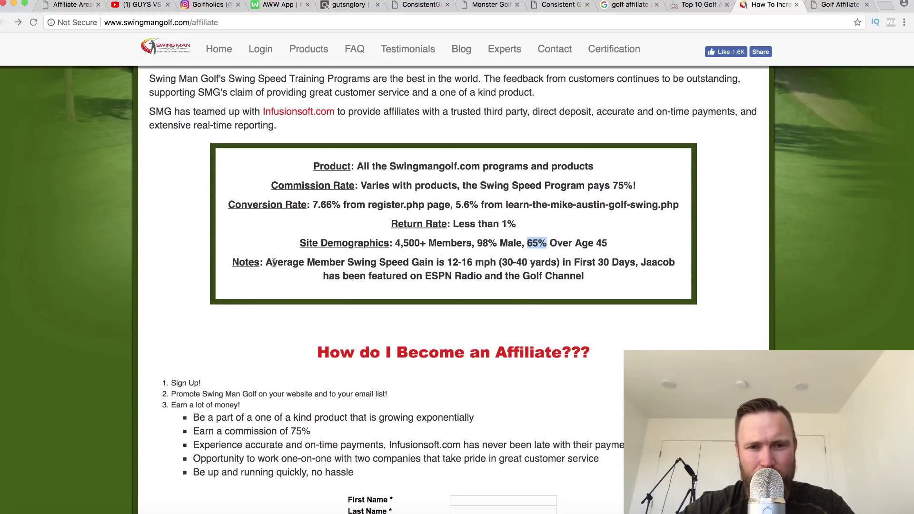
# Step: Highlight the note about average member swing speed
pyautogui.click(284, 259)
pyautogui.moveTo(265, 261); pyautogui.dragTo(410, 273)
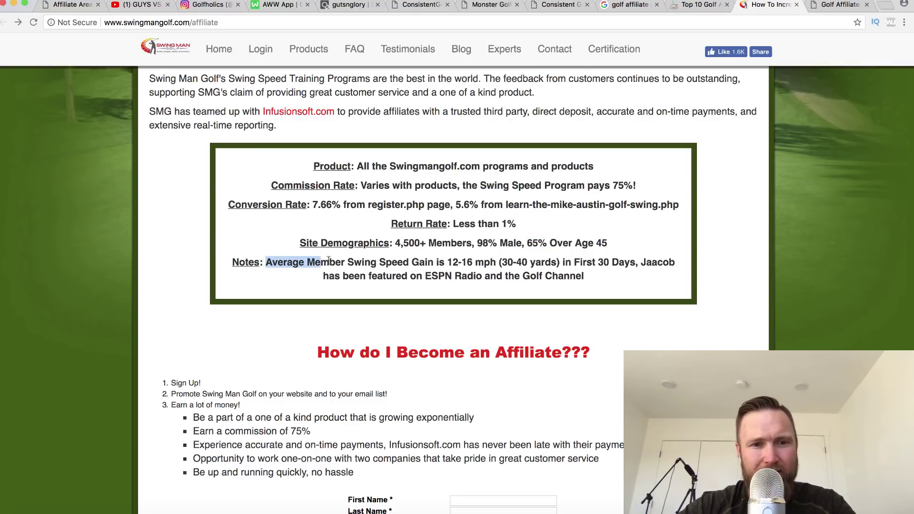
pyautogui.click(431, 262)
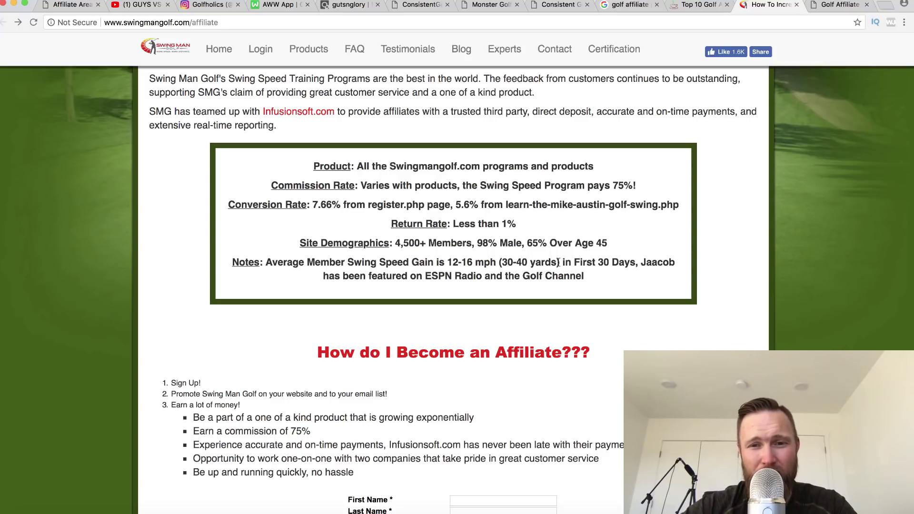
pyautogui.scroll(-3, 570, 267)
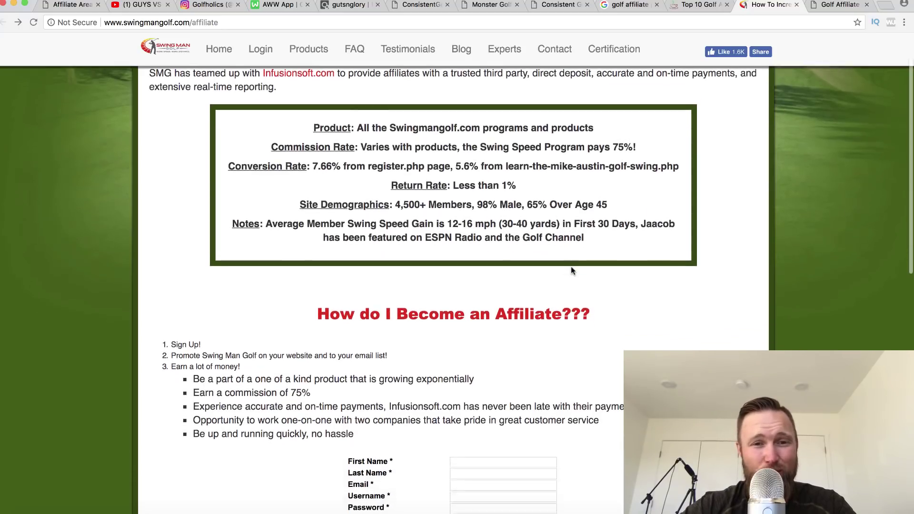
pyautogui.scroll(-2, 570, 270)
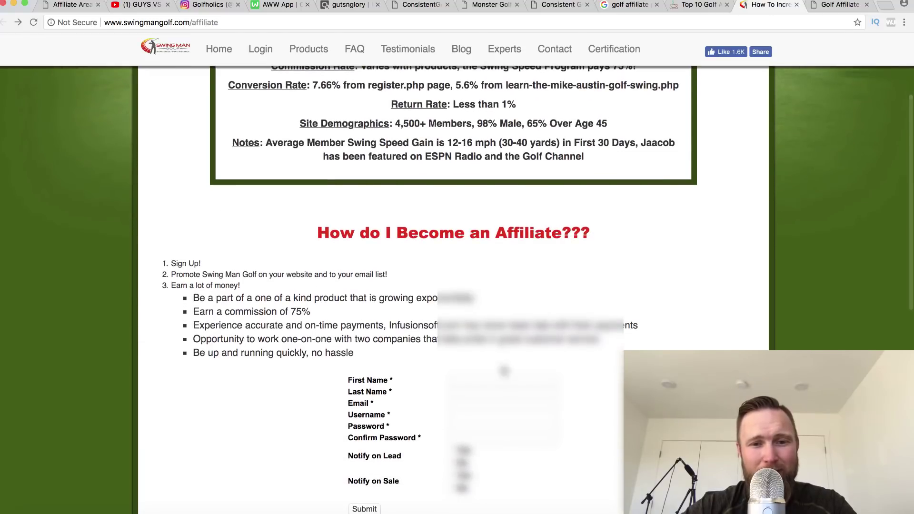
pyautogui.write('Jacob')
# Step: Complete the affiliate sign-up fields, choose Yes for lead and sale notifications, and submit
pyautogui.press('Tab')
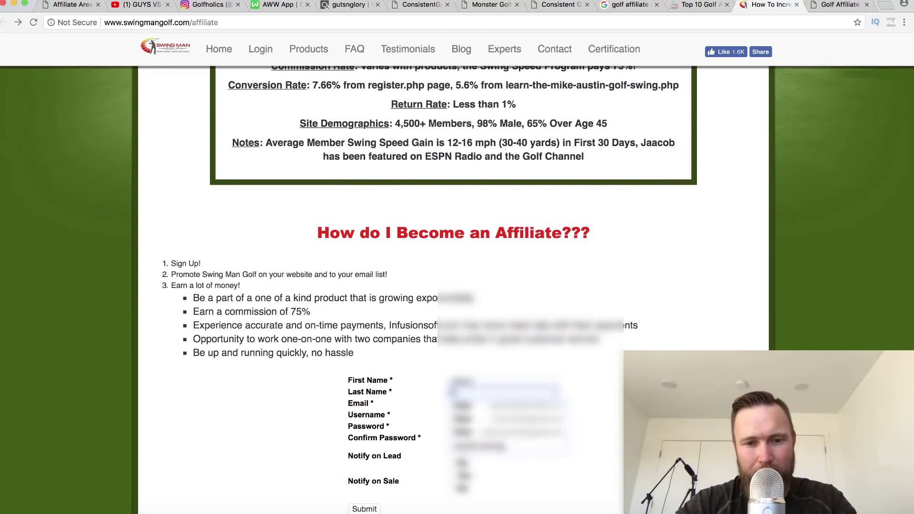
pyautogui.write('Jacob')
pyautogui.press('Tab')
pyautogui.write('jacob')
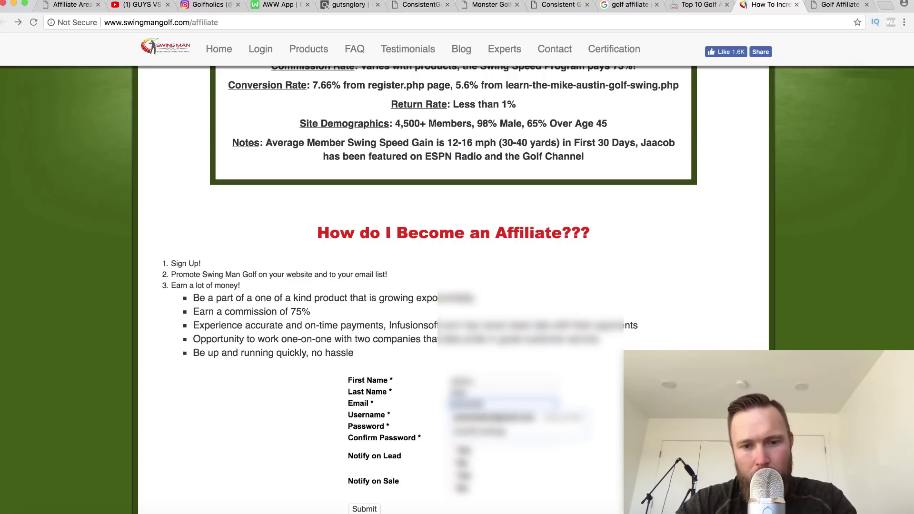
pyautogui.press('Tab')
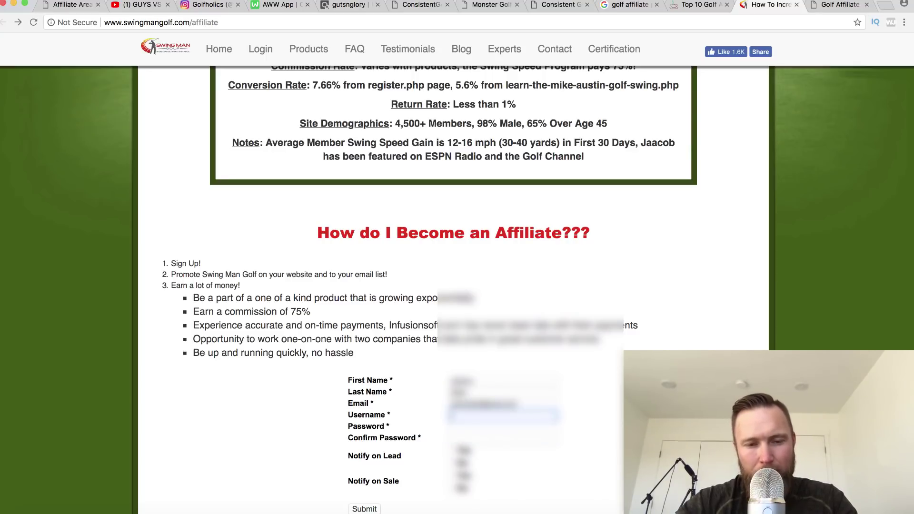
pyautogui.scroll(-2, 682, 319)
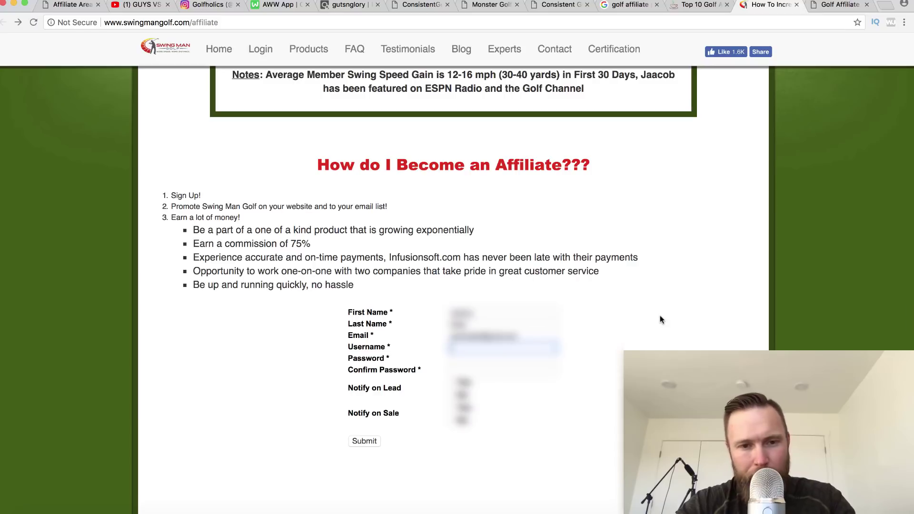
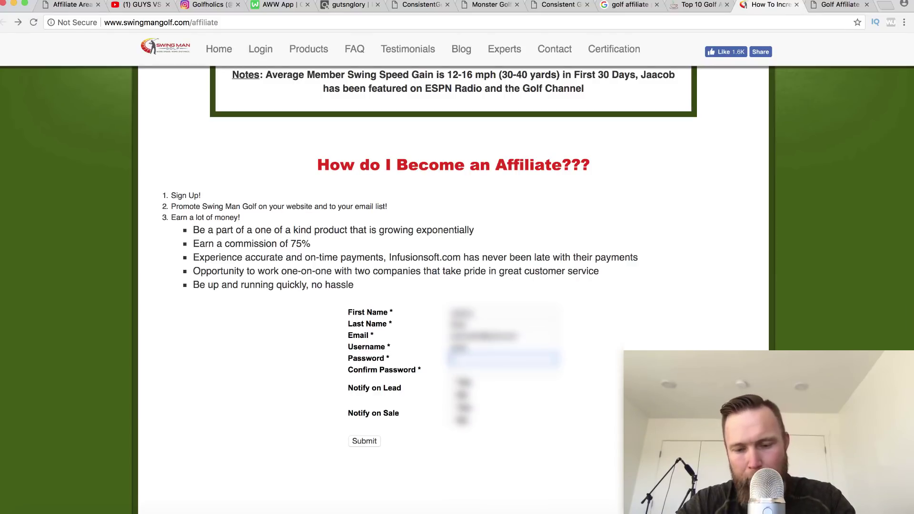
pyautogui.press('Tab')
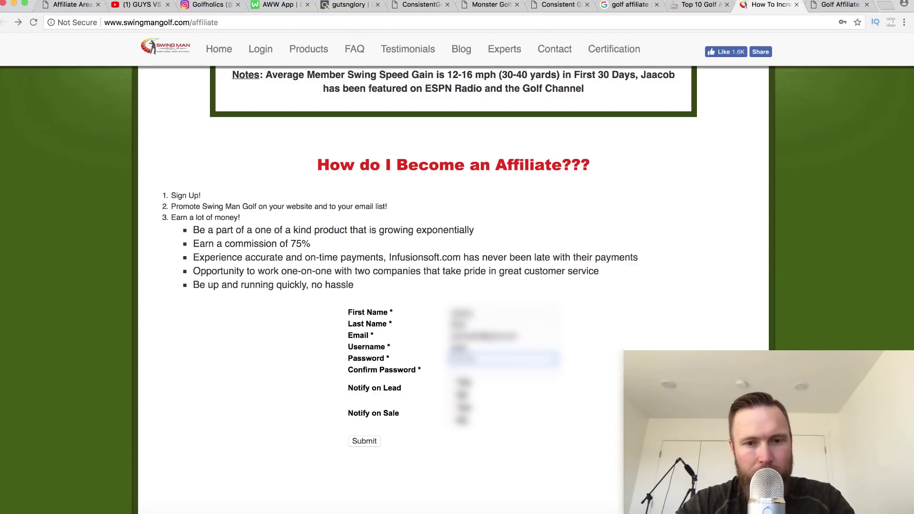
pyautogui.press('Tab')
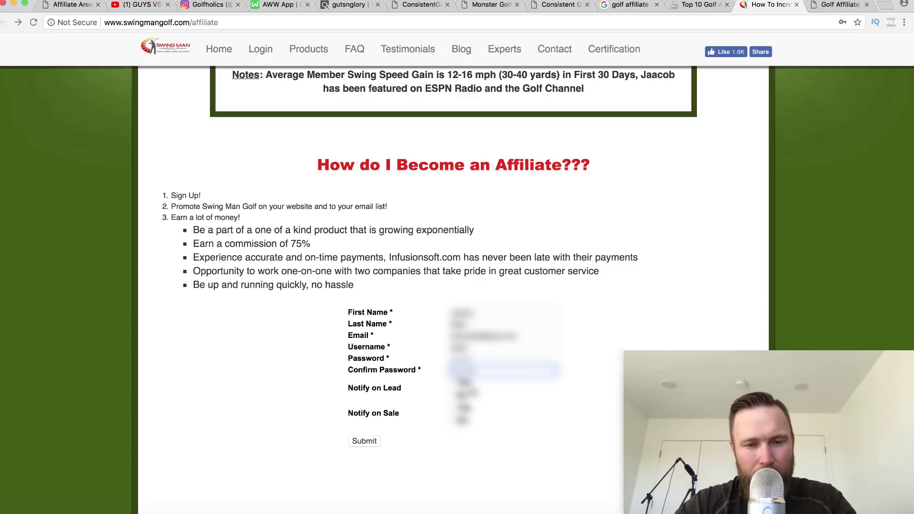
pyautogui.click(454, 387)
pyautogui.click(454, 408)
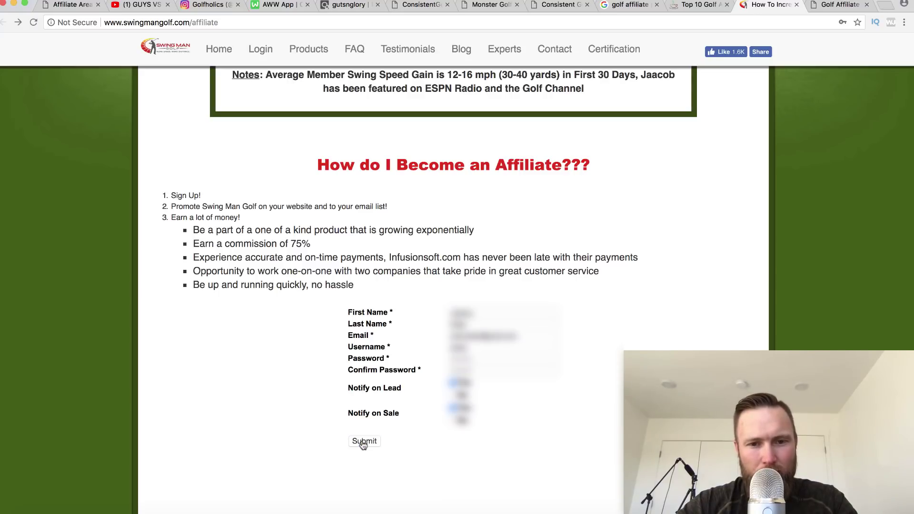
pyautogui.click(364, 442)
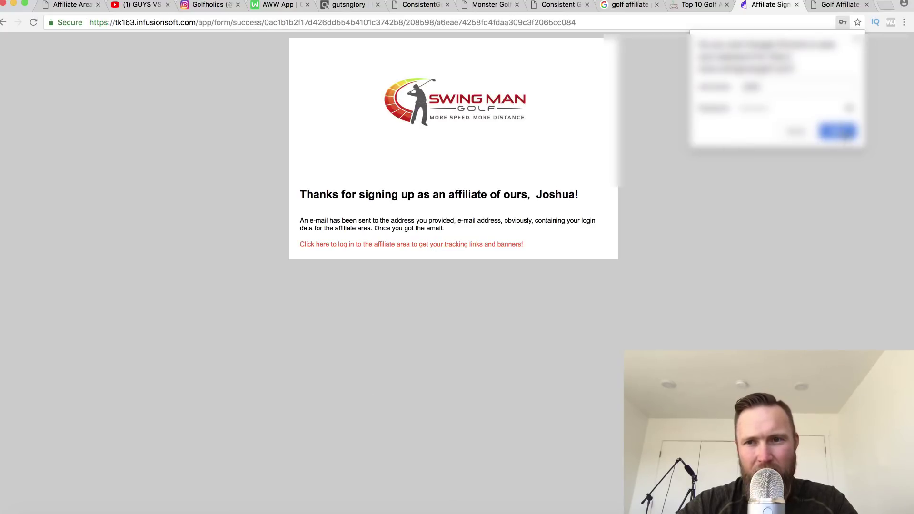
# Step: Dismiss the save-password prompt and go to the affiliate area sign-in page
pyautogui.click(842, 132)
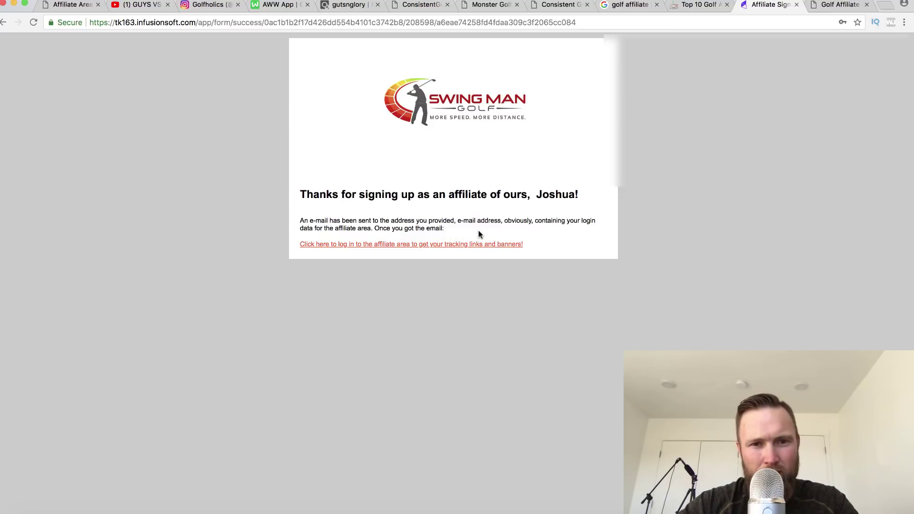
pyautogui.click(436, 247)
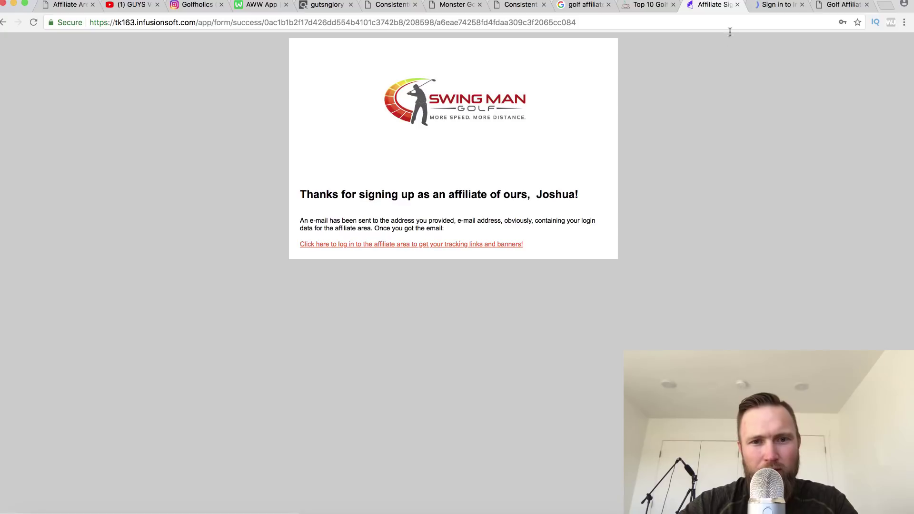
pyautogui.click(771, 6)
# Step: Enter the email and password and attempt to log in to the affiliate area
pyautogui.click(500, 158)
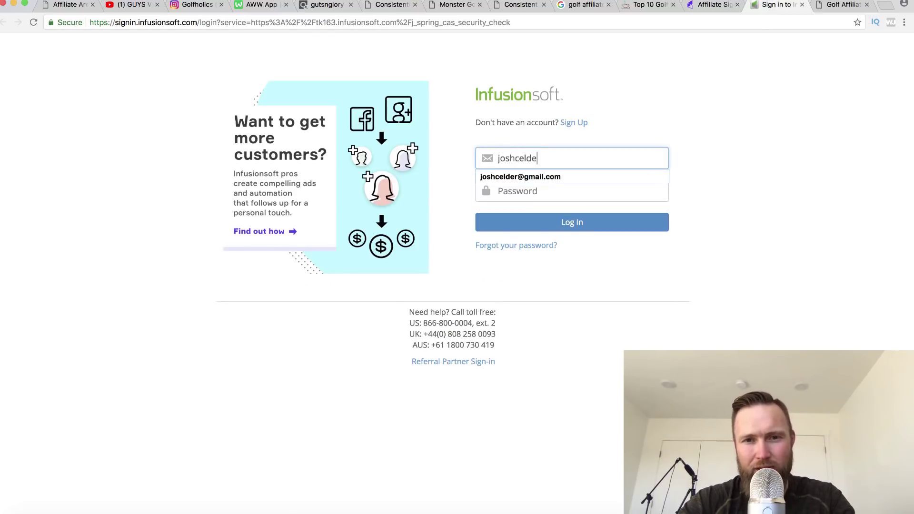
pyautogui.press('Tab')
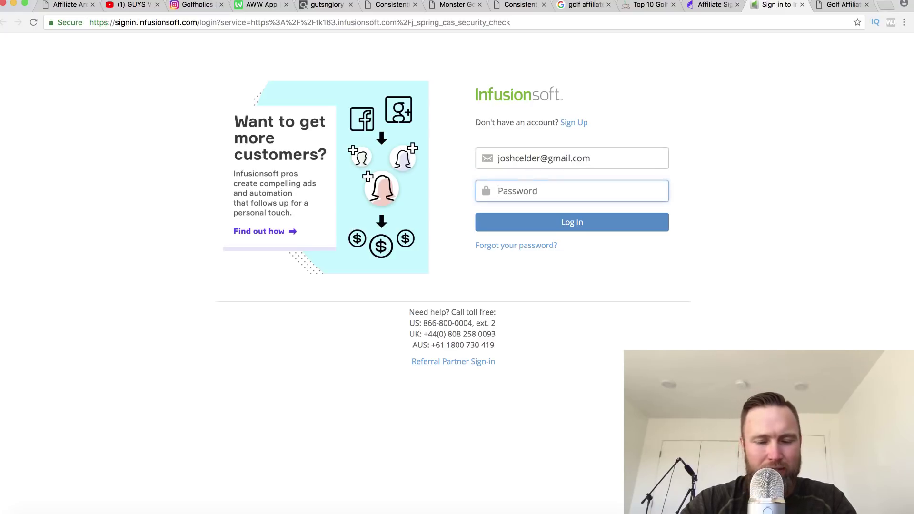
pyautogui.write('•••••••••')
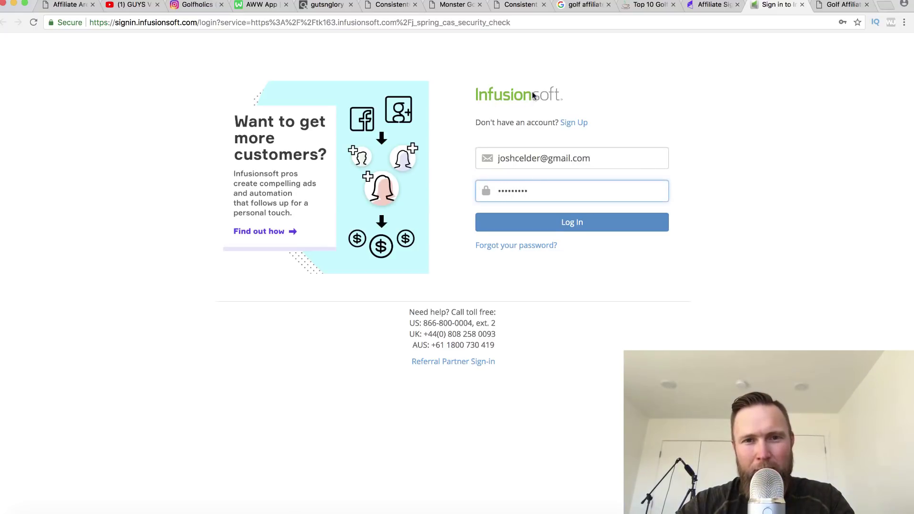
pyautogui.click(558, 228)
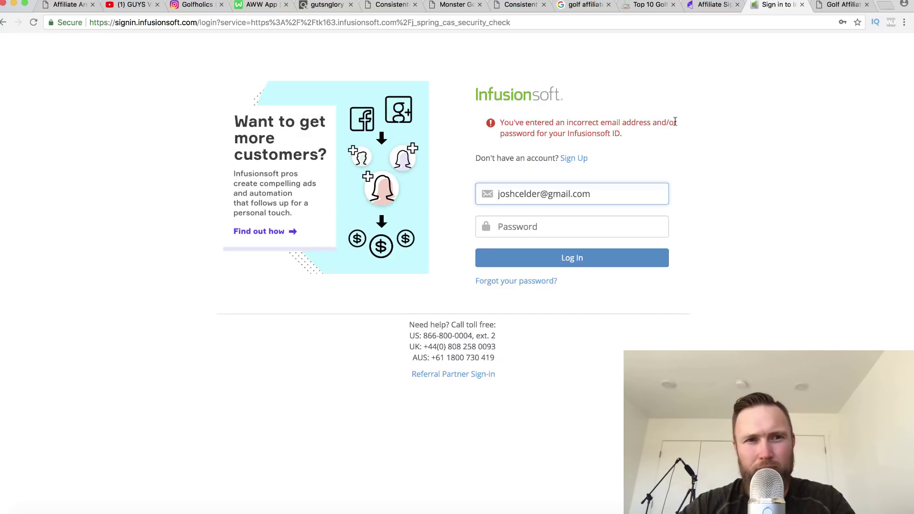
# Step: In Gmail Promotions, open Swing Man Golf's 'Email Confirmation' and follow its 'click here' link
pyautogui.click(889, 6)
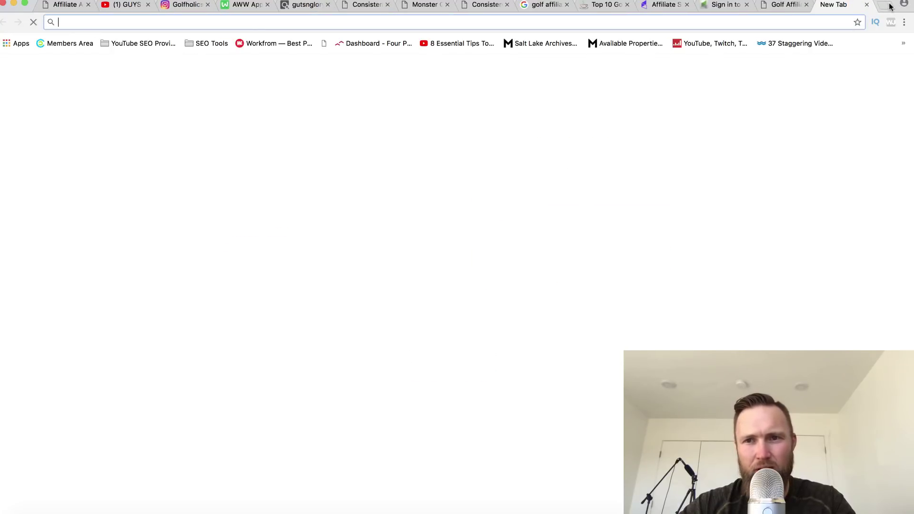
pyautogui.write('gm')
pyautogui.press('BackSpace')
pyautogui.press('BackSpace')
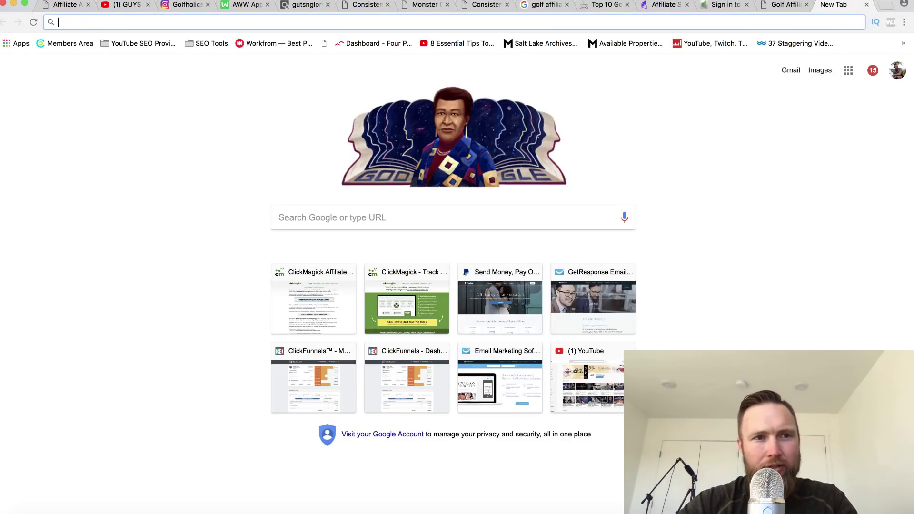
pyautogui.click(791, 70)
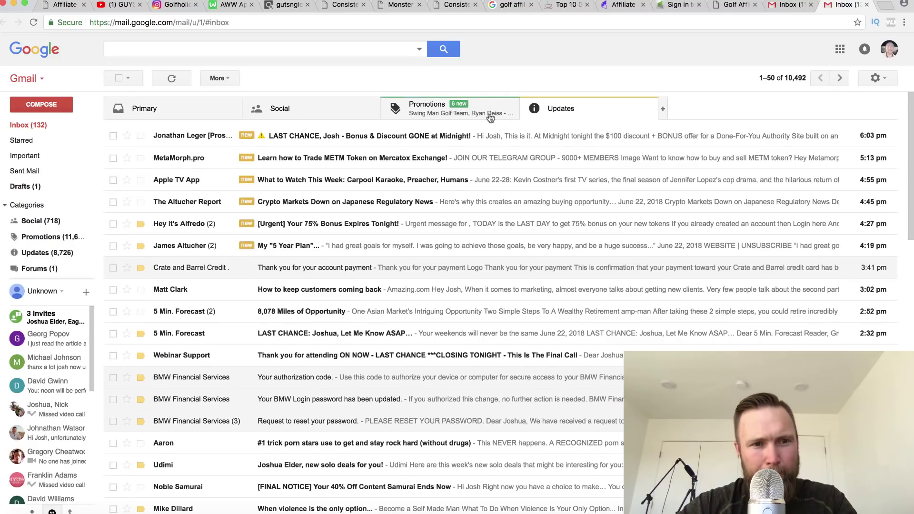
pyautogui.click(459, 113)
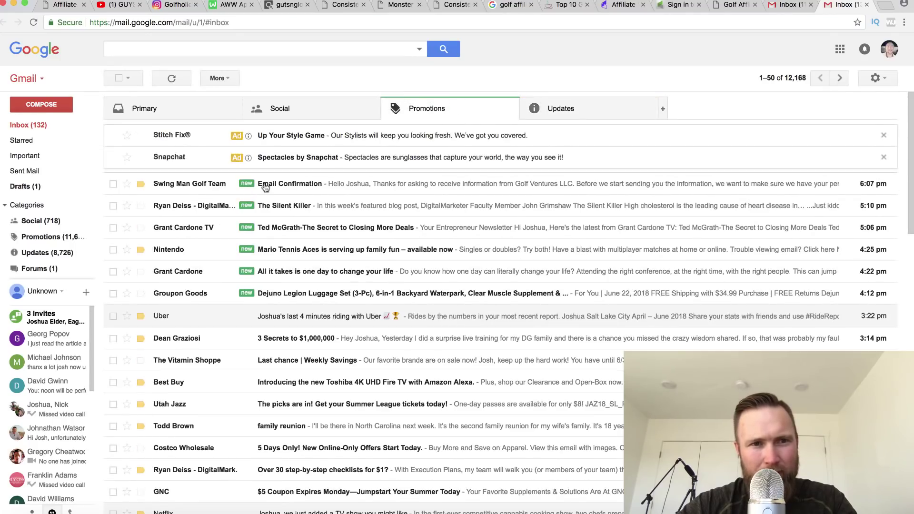
pyautogui.click(203, 188)
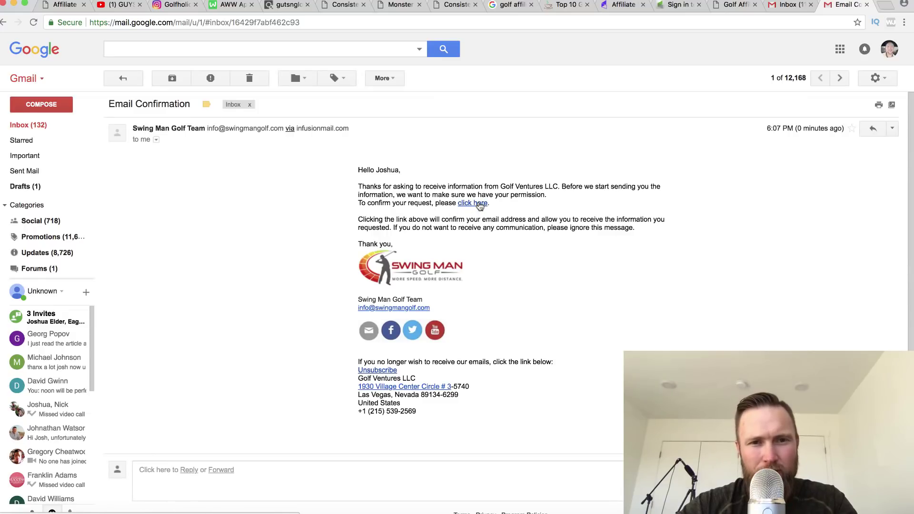
pyautogui.click(475, 202)
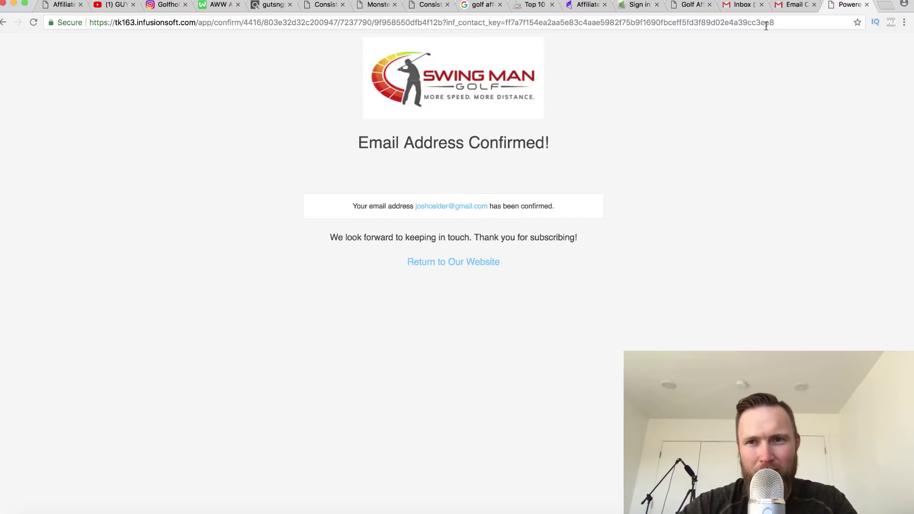
# Step: Re-enter the password on the Infusionsoft sign-in page and submit it again
pyautogui.click(744, 6)
pyautogui.click(629, 9)
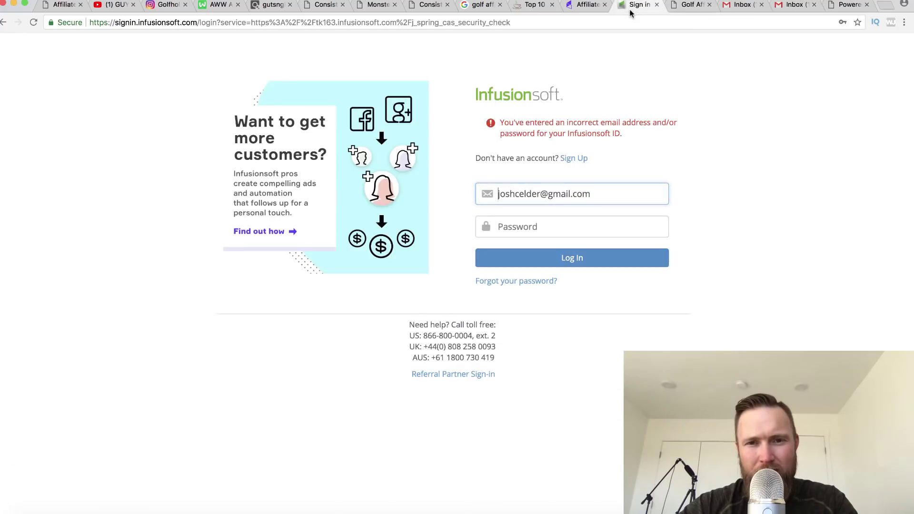
pyautogui.click(575, 225)
pyautogui.write('•••••')
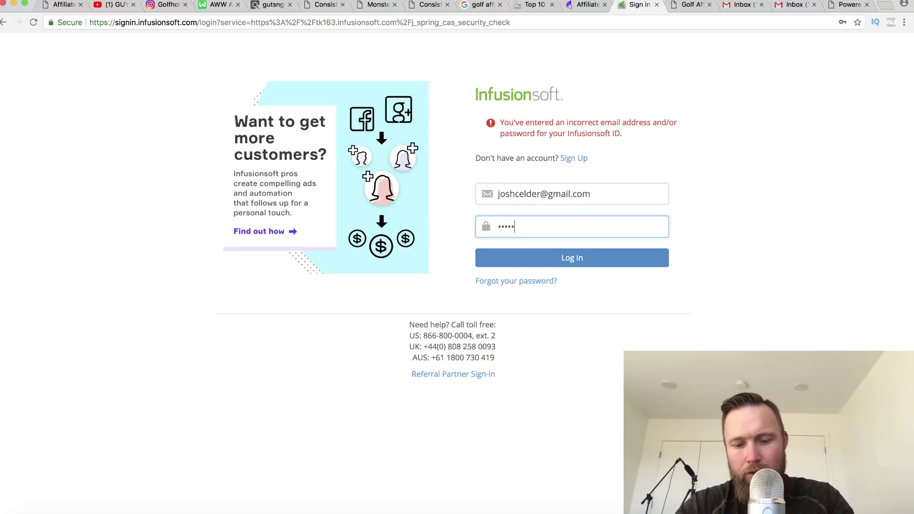
pyautogui.write('•••••')
pyautogui.press('Return')
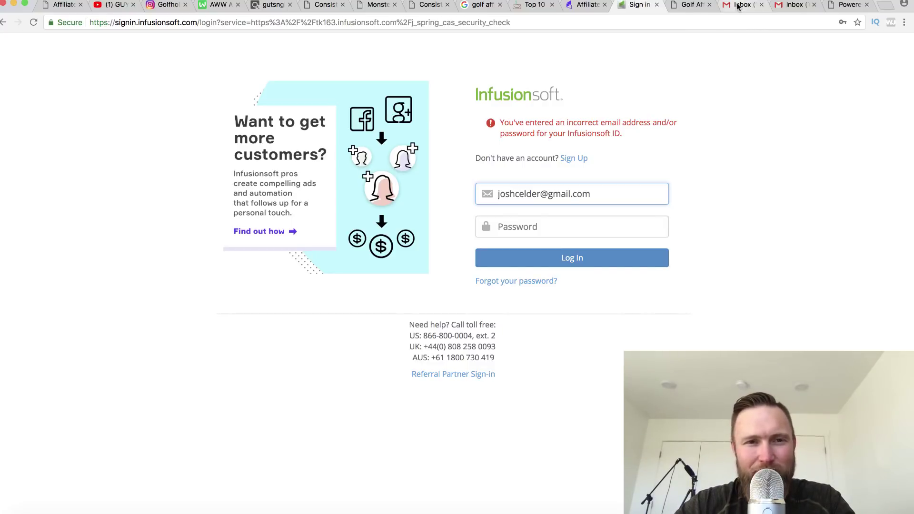
# Step: Reopen Swing Man Golf's Email Confirmation in Promotions, follow its link again, and return to it
pyautogui.click(790, 6)
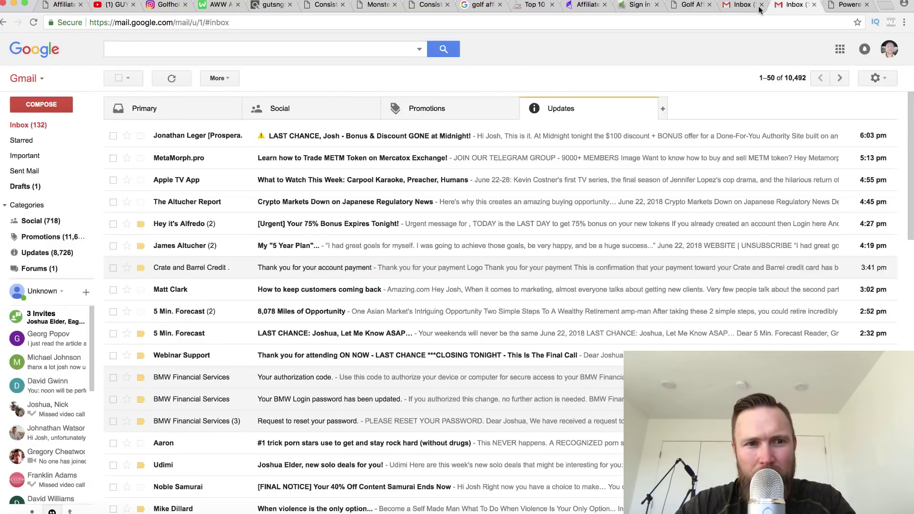
pyautogui.click(396, 109)
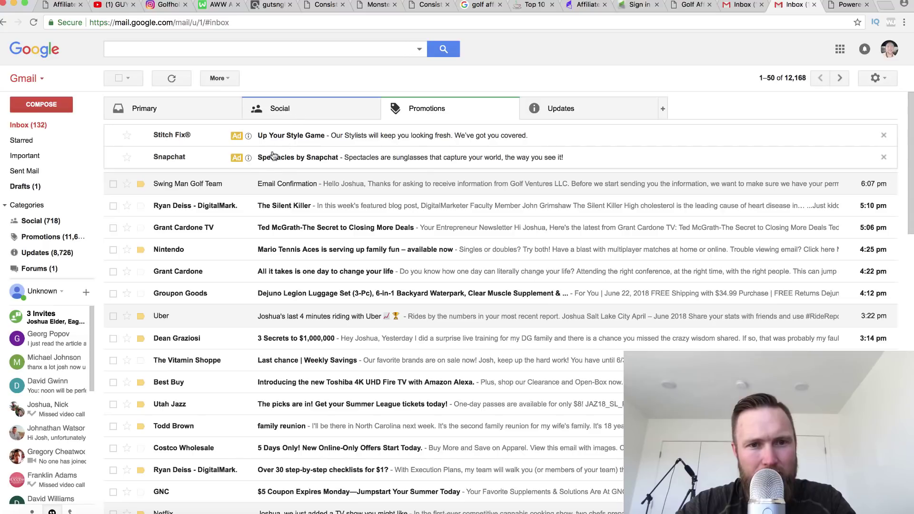
pyautogui.click(267, 183)
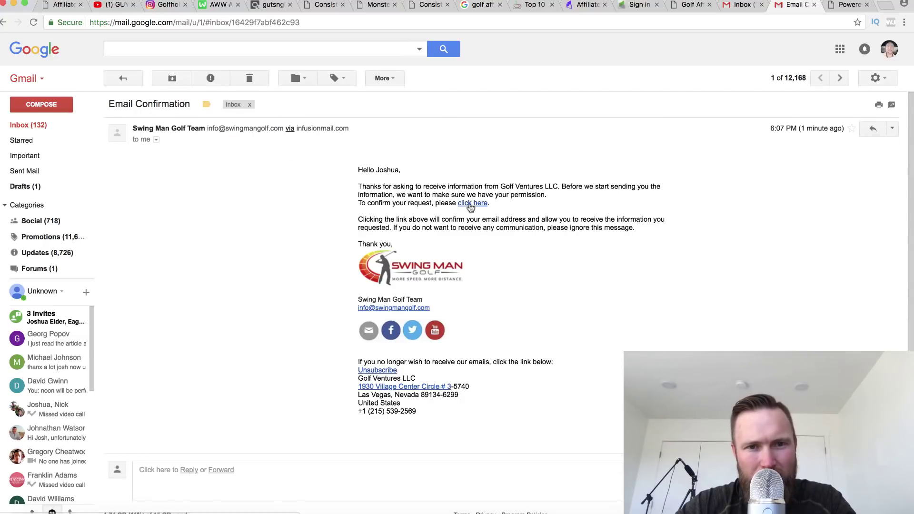
pyautogui.click(469, 204)
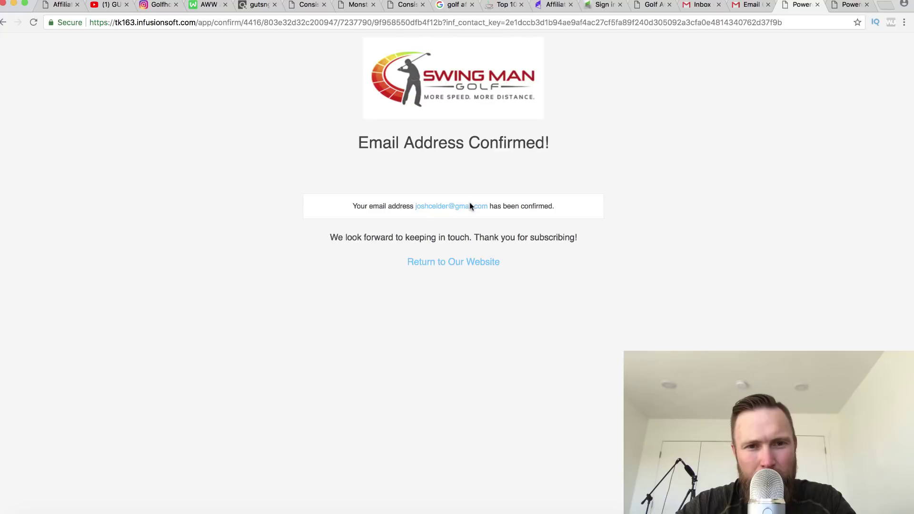
pyautogui.click(701, 8)
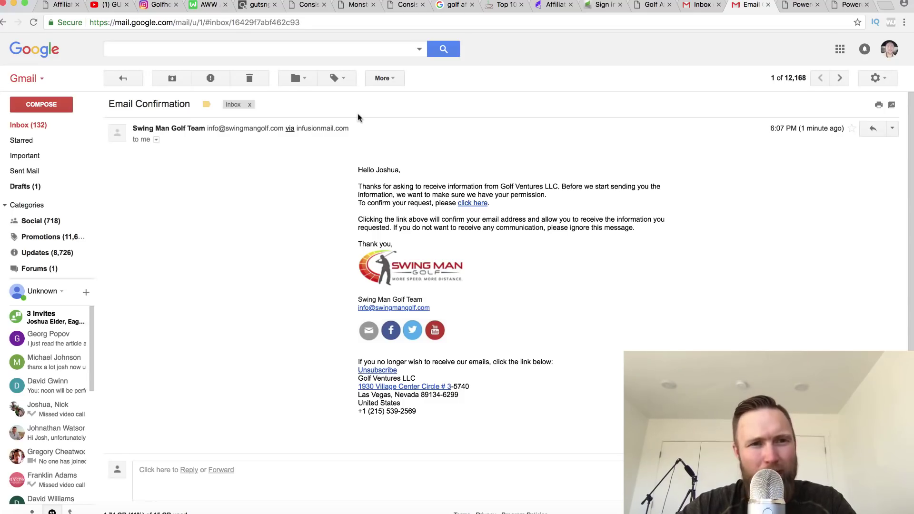
# Step: Return to the AWW board to write item 5: 'The product price should be $50 or more'
pyautogui.click(203, 6)
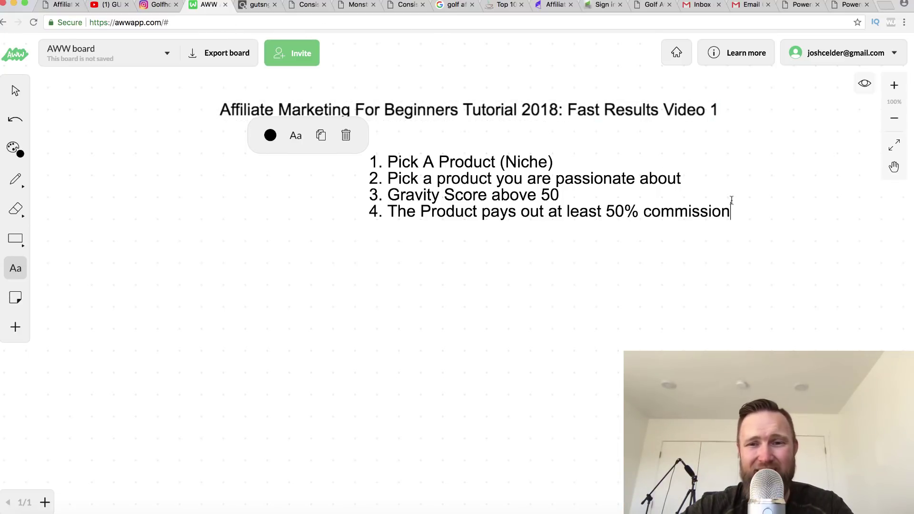
pyautogui.write('5')
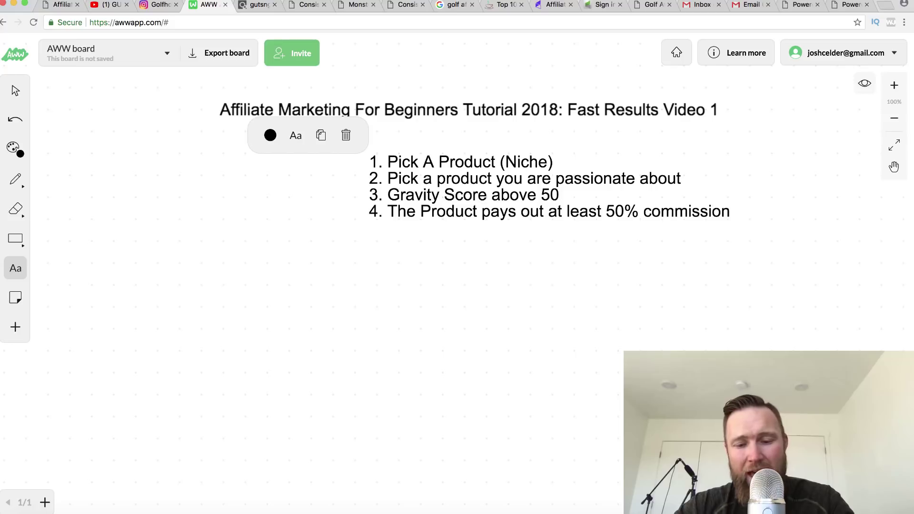
pyautogui.write('. The product price should be a')
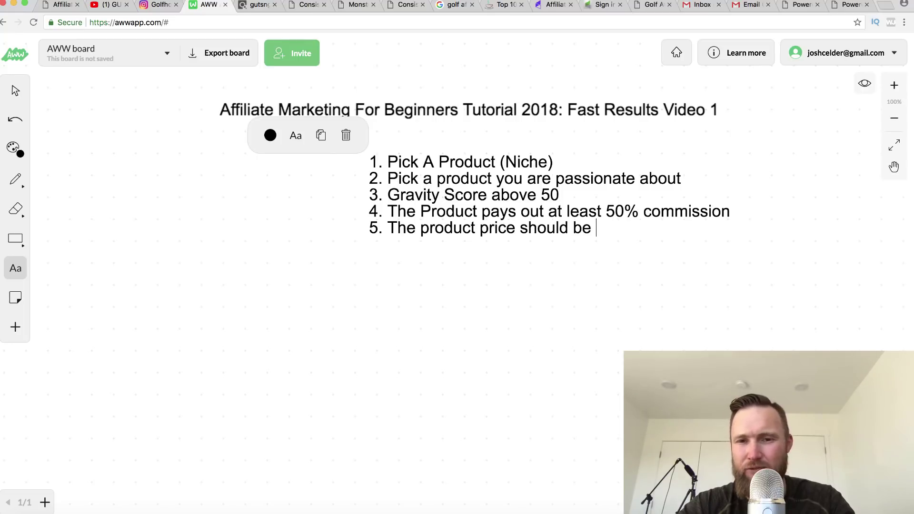
pyautogui.write('$')
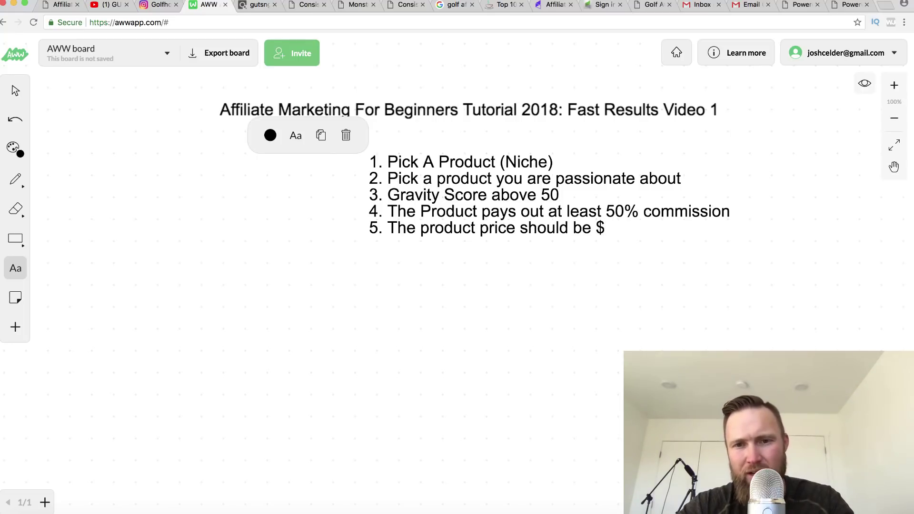
pyautogui.write('50 or more')
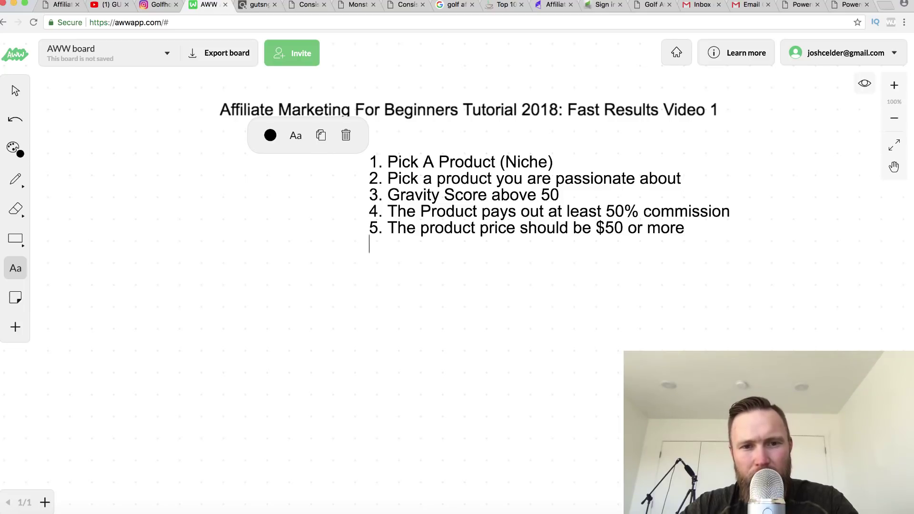
pyautogui.write('6. ')
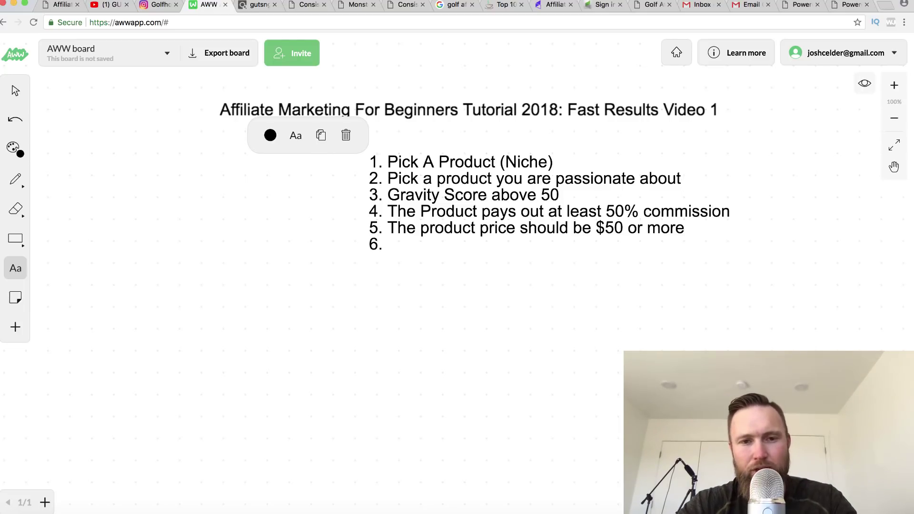
pyautogui.write('Check the JV')
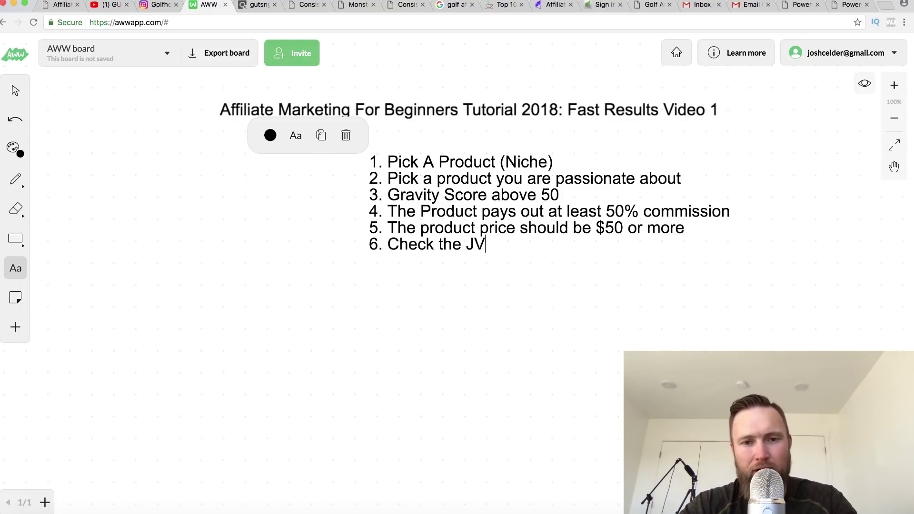
pyautogui.write(' page of p')
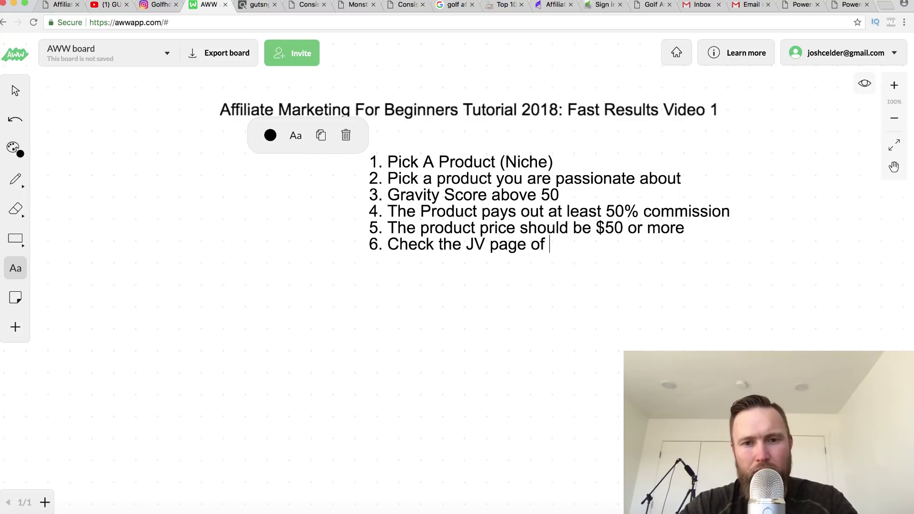
pyautogui.write('roduct to see stats on product')
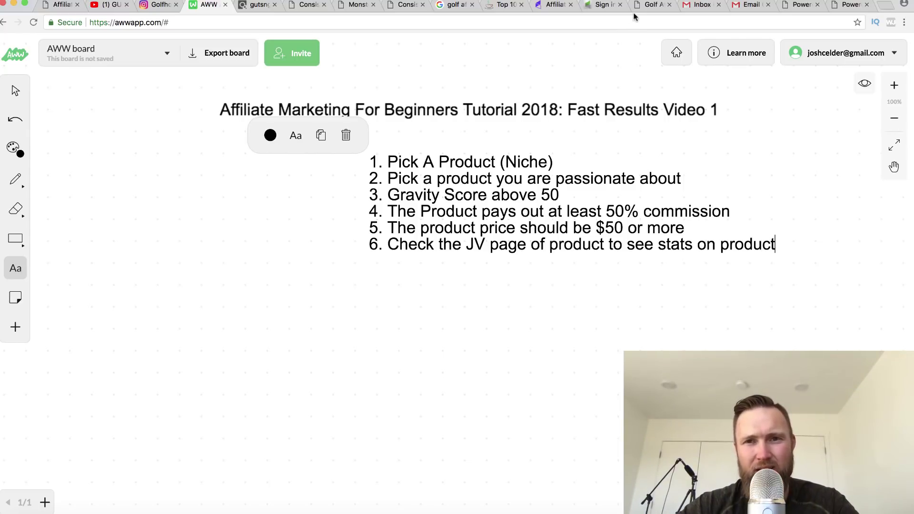
pyautogui.click(597, 5)
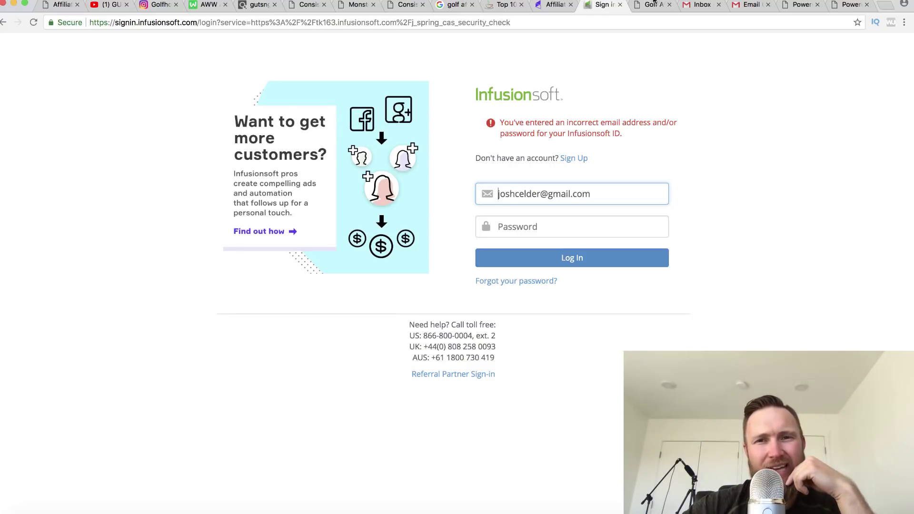
pyautogui.click(506, 6)
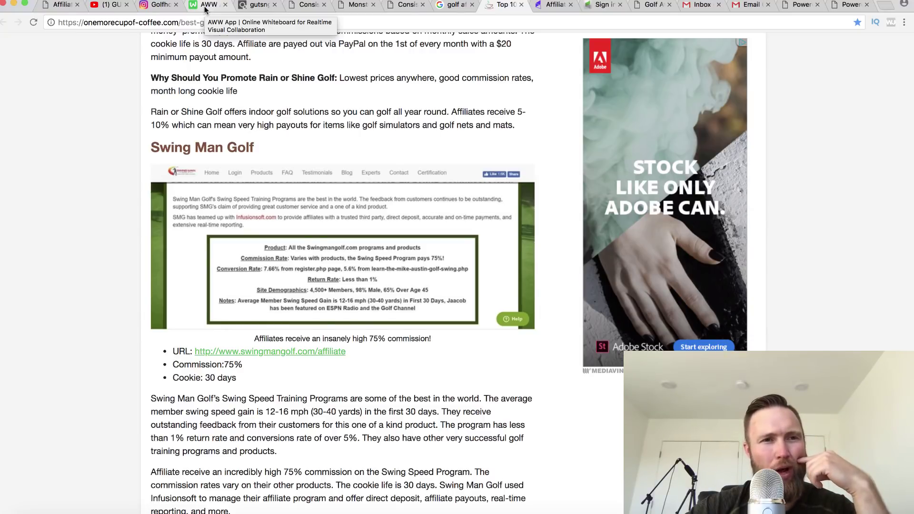
pyautogui.click(206, 5)
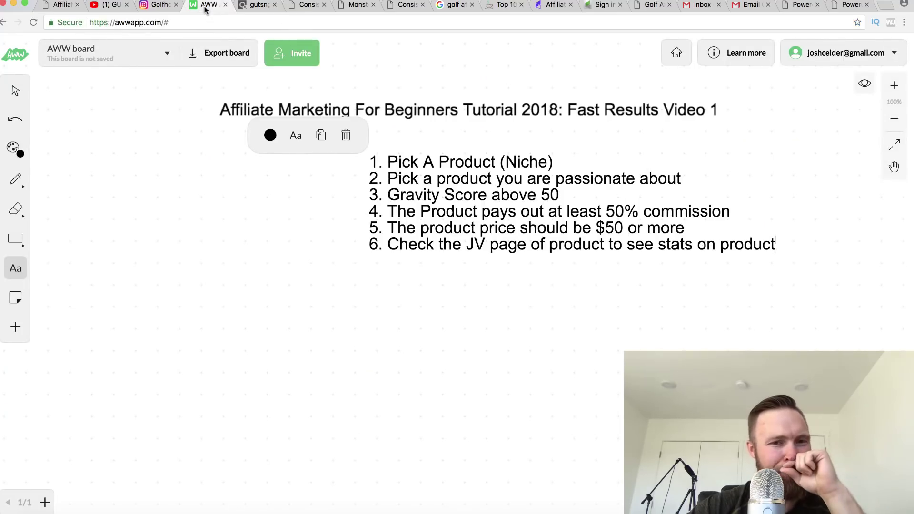
# Step: Add checklist item '7. Make sure conversion rate is at least 2% or higher' after item 6
pyautogui.moveTo(465, 244); pyautogui.dragTo(526, 247)
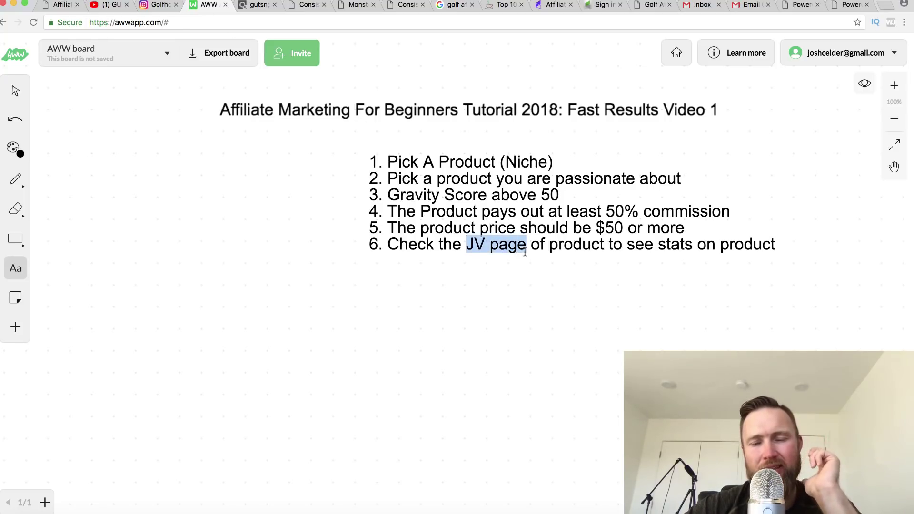
pyautogui.click(781, 242)
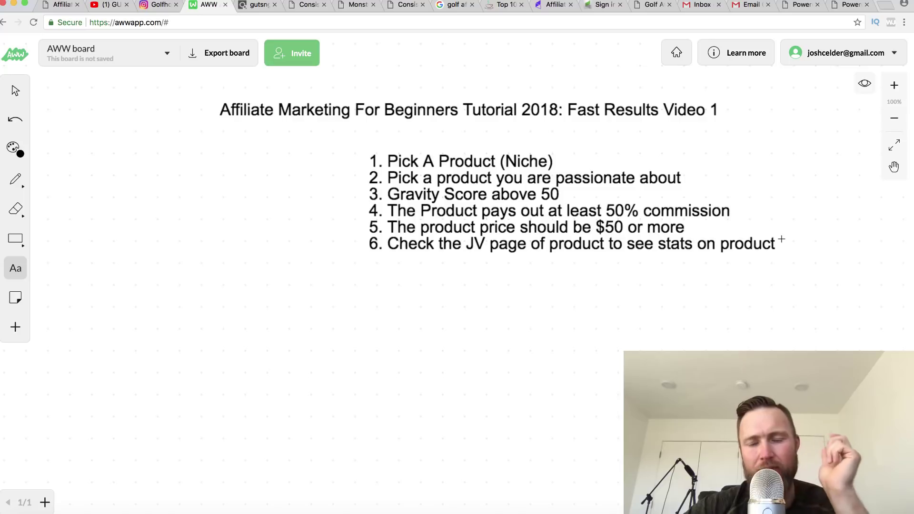
pyautogui.click(767, 244)
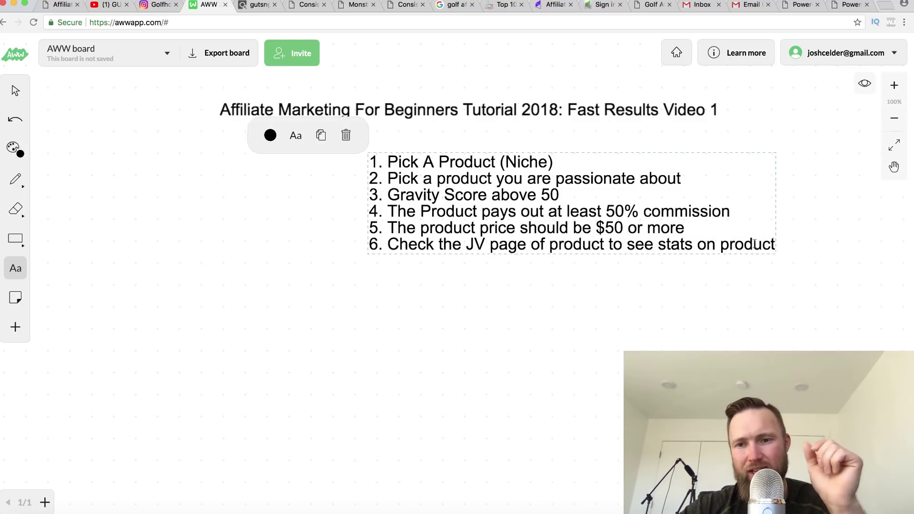
pyautogui.write('product ')
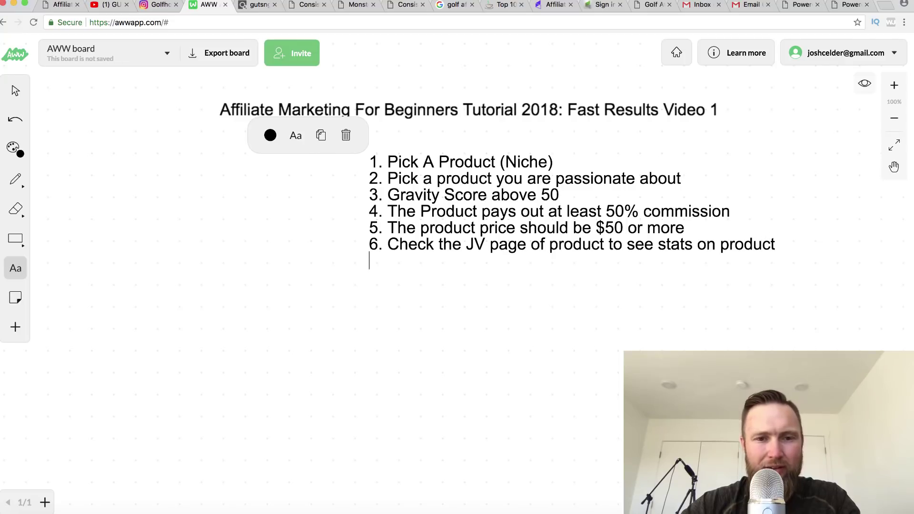
pyautogui.write('7 Make sure conv')
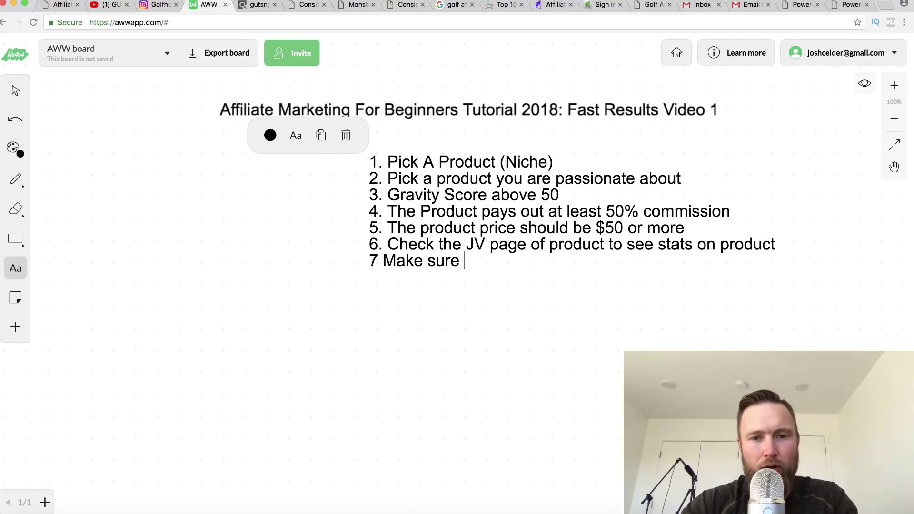
pyautogui.write('ersion rate is at least 2% or higher')
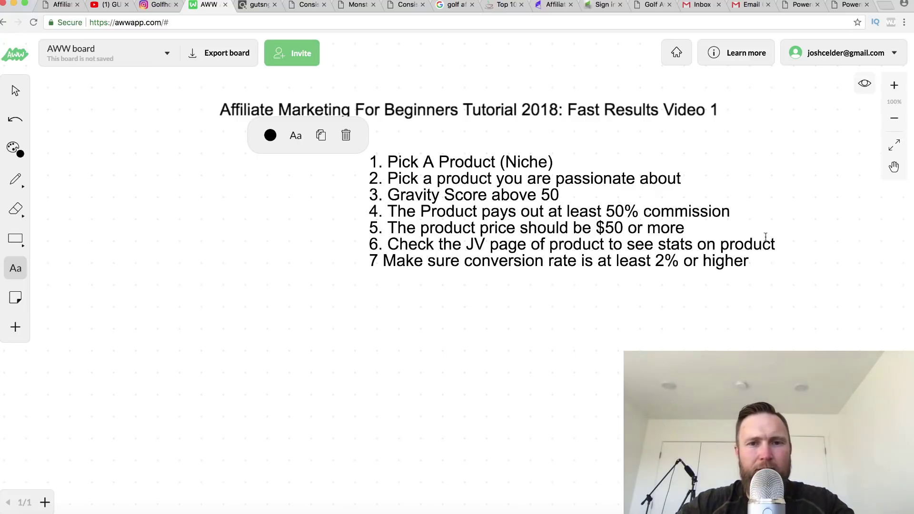
pyautogui.click(377, 260)
pyautogui.write('.')
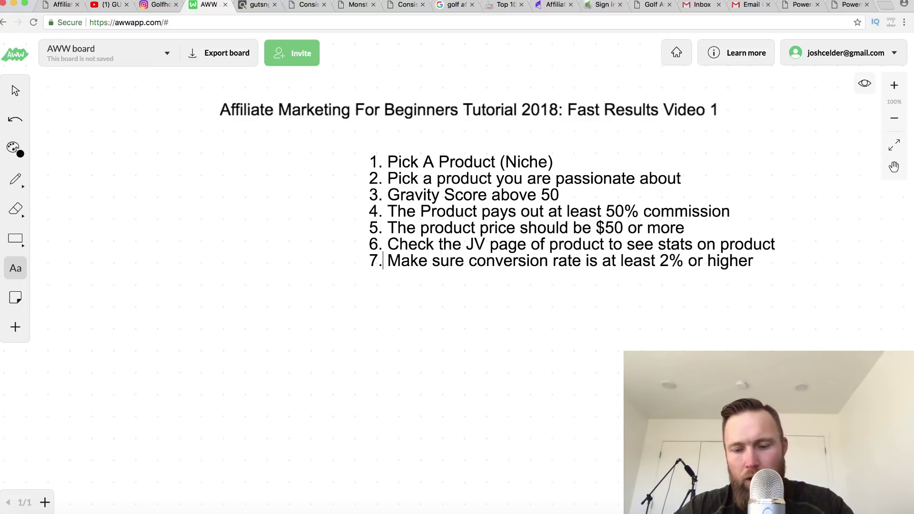
# Step: Start a new line below item 7 for '8. Make sure the sales material and website looks clean'
pyautogui.press('Return')
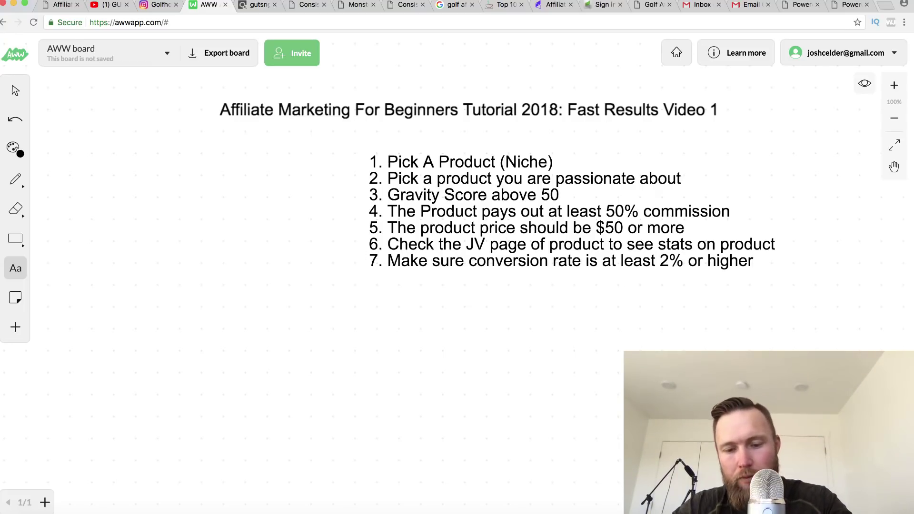
pyautogui.write('8. Make sure the sales')
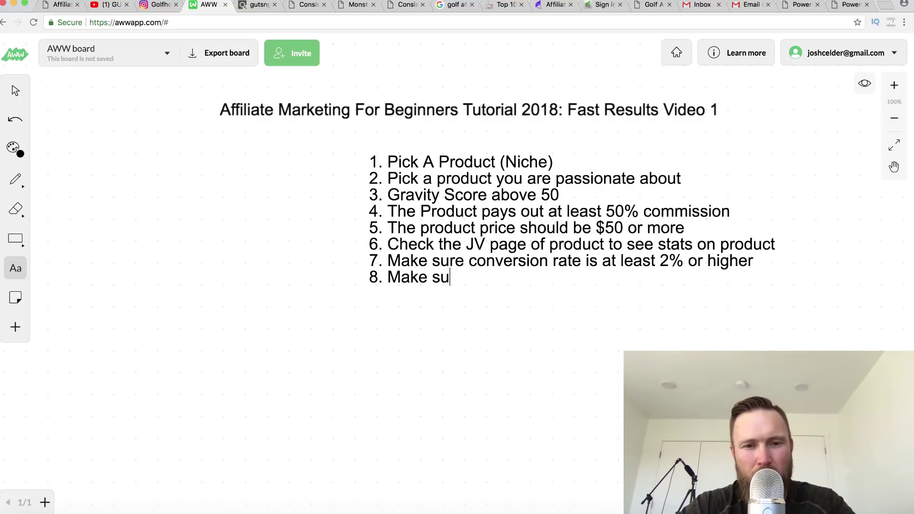
pyautogui.write(' material ')
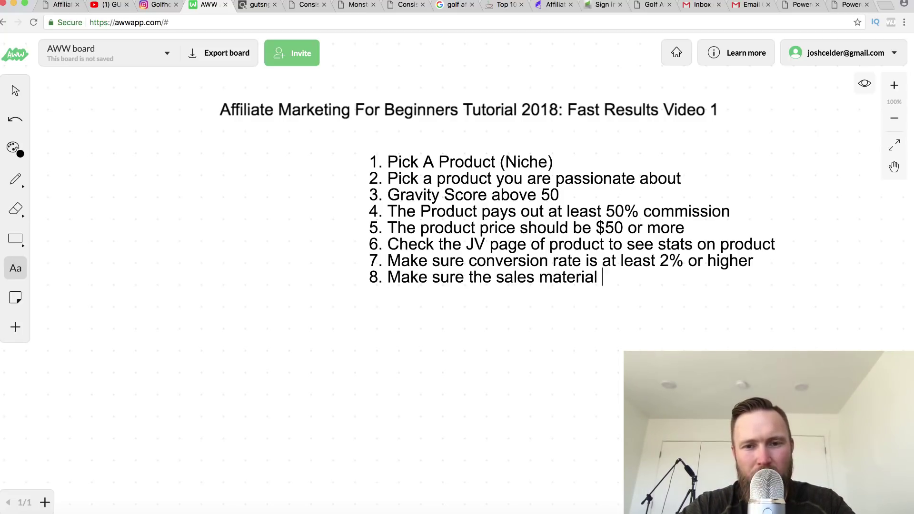
pyautogui.write('and website lo')
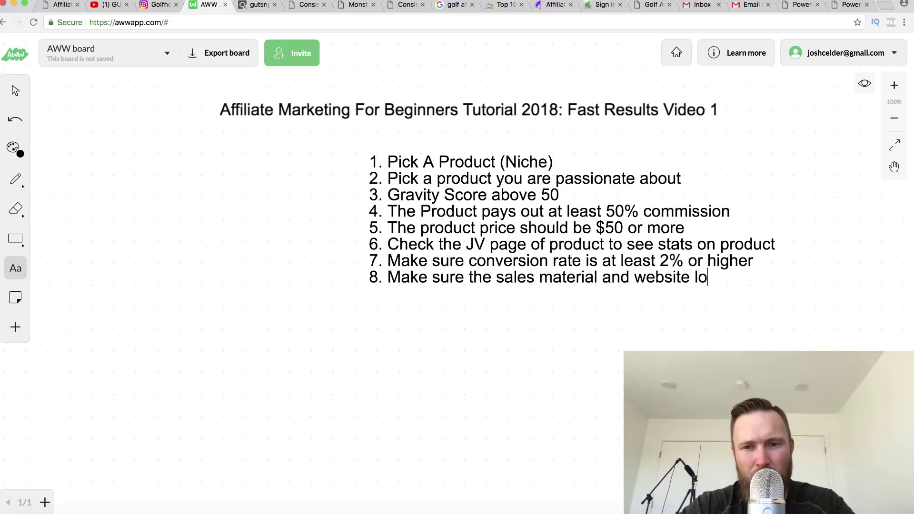
pyautogui.write('oks clean')
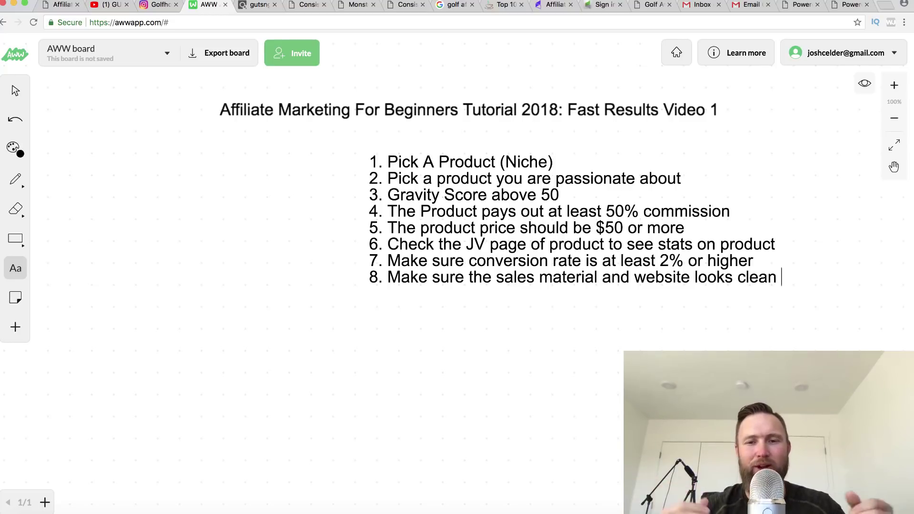